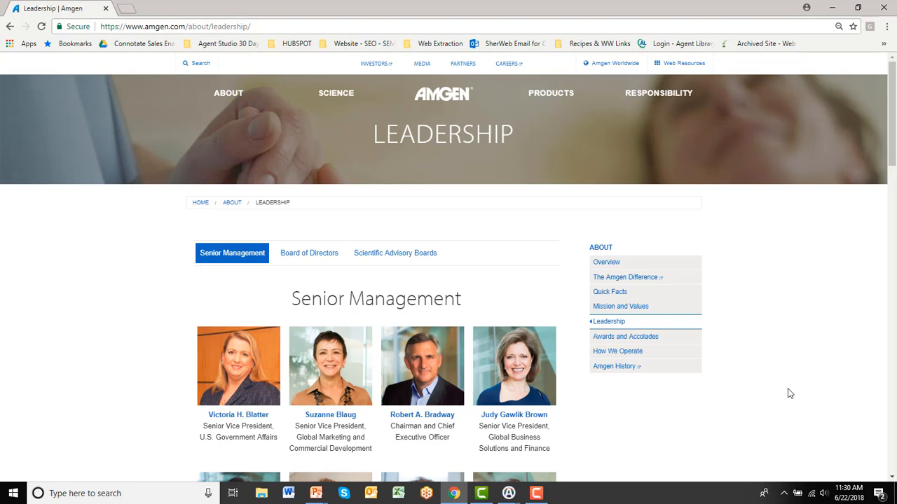
# View the bio of the Global Marketing and Commercial Development executive on Amgen's leadership page, and close it
pyautogui.scroll(-2, 790, 394)
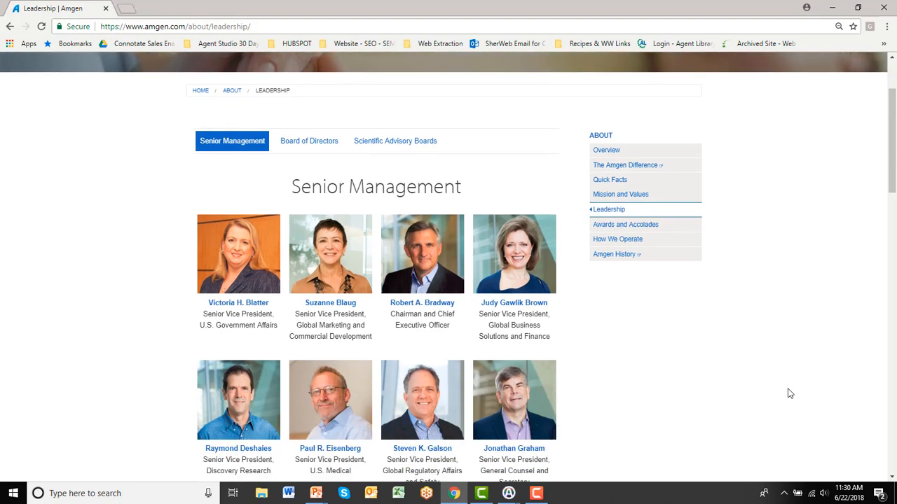
pyautogui.click(345, 307)
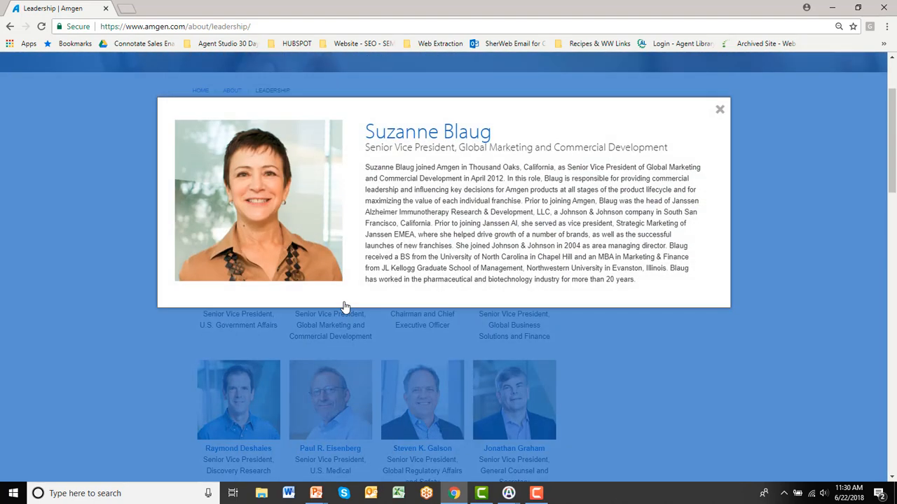
pyautogui.click(720, 111)
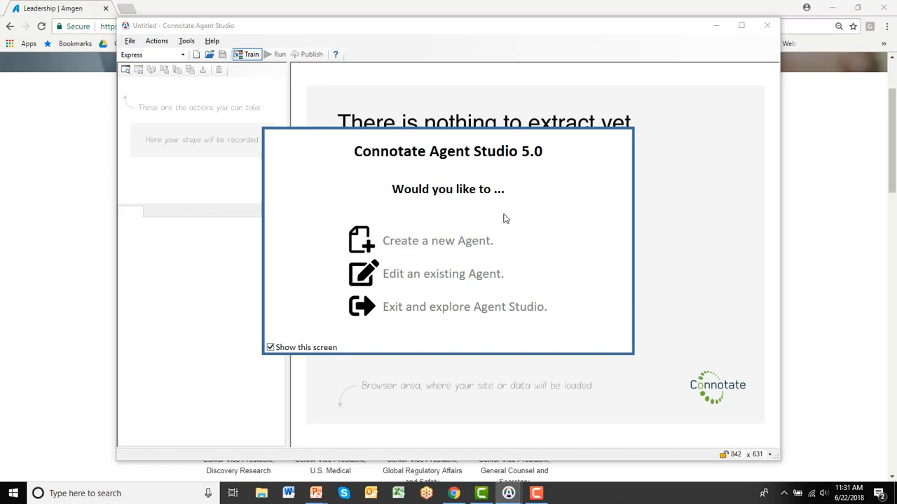
pyautogui.click(480, 243)
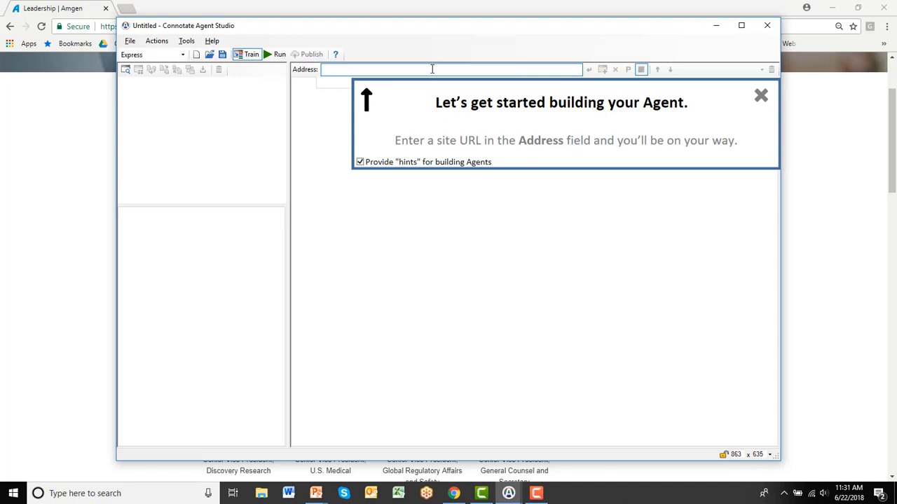
pyautogui.write('https://www.amgen.com/about/leadership/')
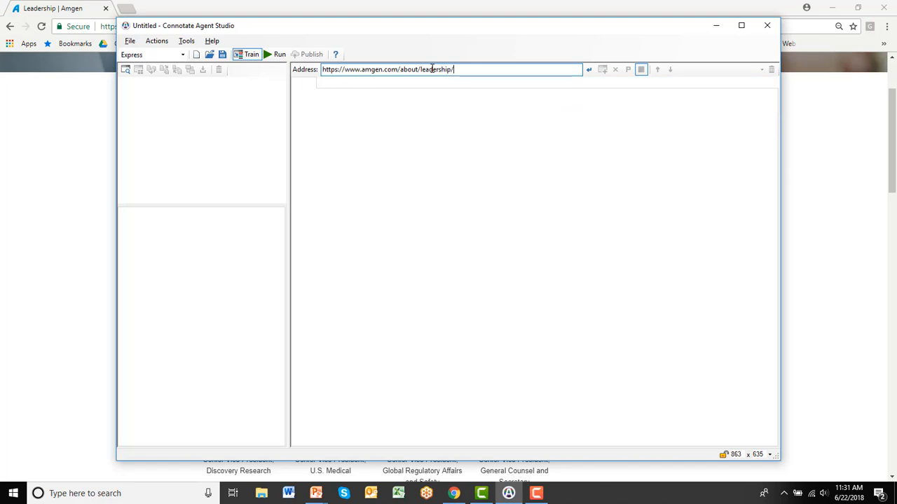
pyautogui.press('Return')
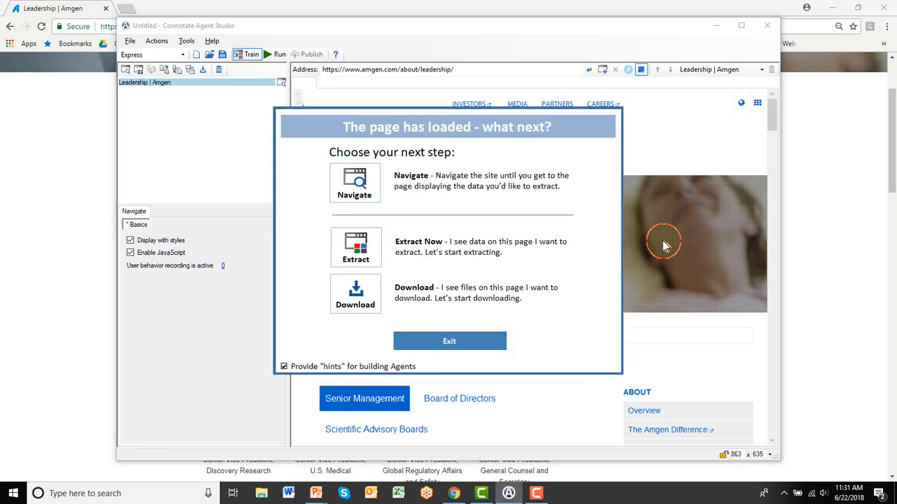
# Start extracting data from the loaded page and rename the first schema element as Name
pyautogui.click(355, 249)
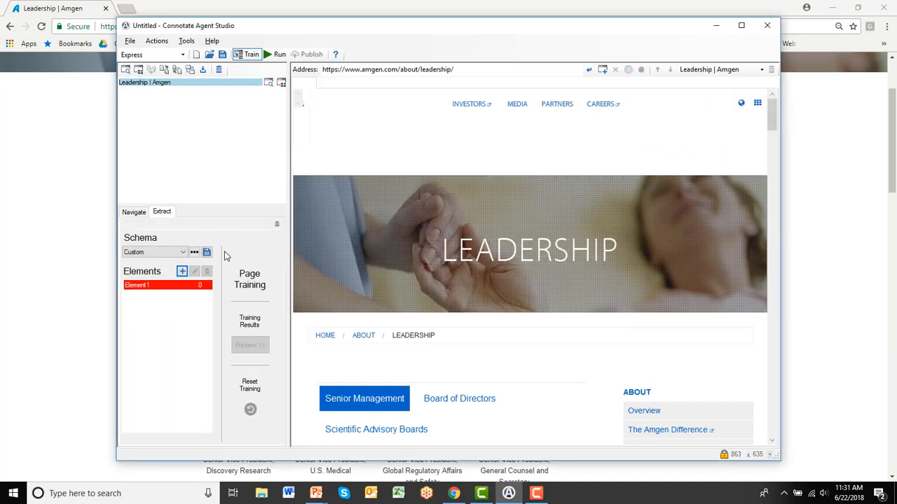
pyautogui.doubleClick(186, 286)
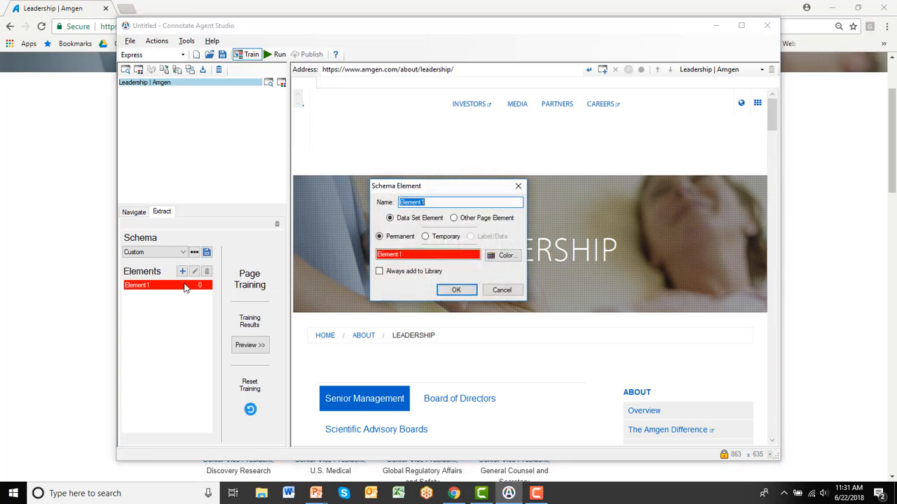
pyautogui.write('Name')
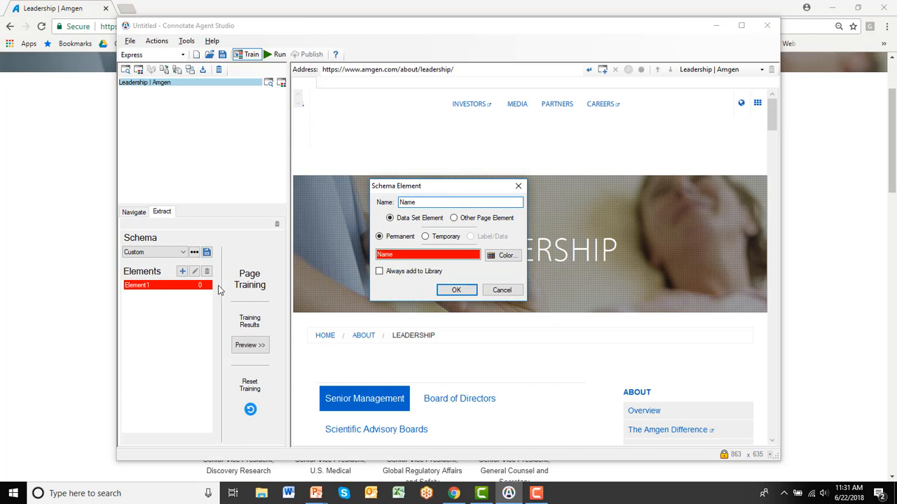
pyautogui.click(462, 289)
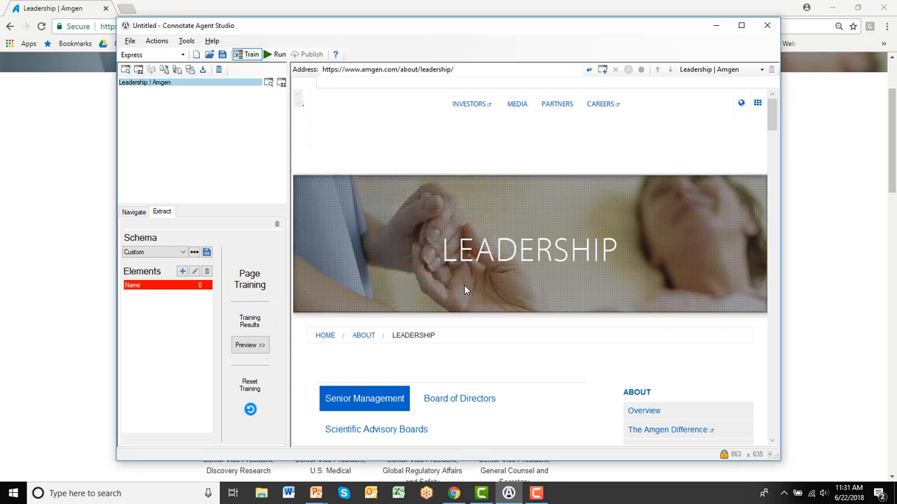
# Add two permanent data set elements to the schema, named Title and Bio
pyautogui.click(181, 272)
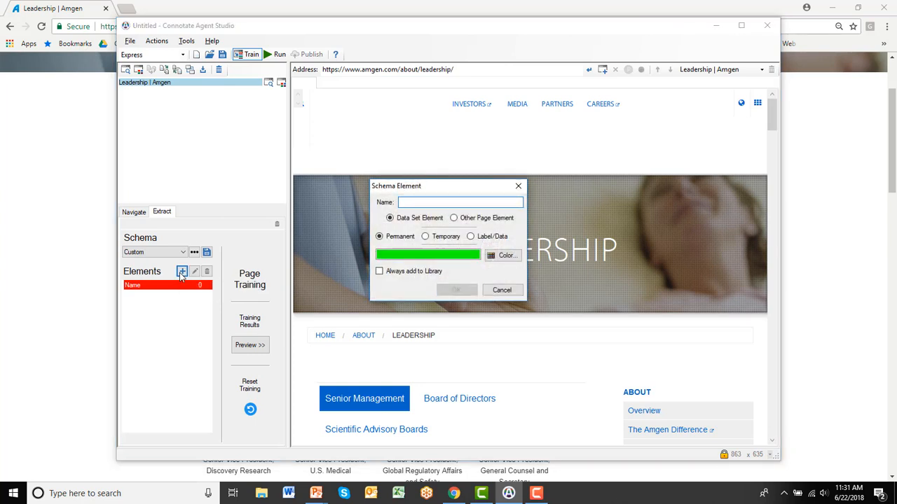
pyautogui.write('Title')
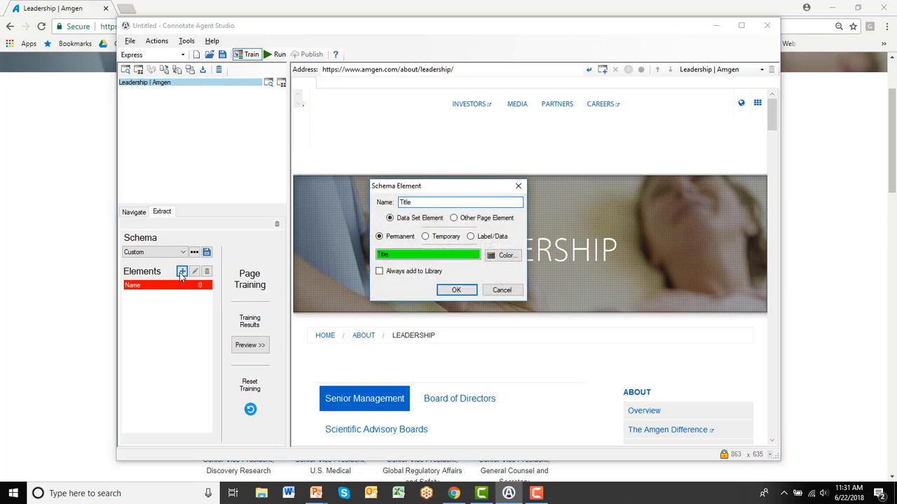
pyautogui.click(449, 290)
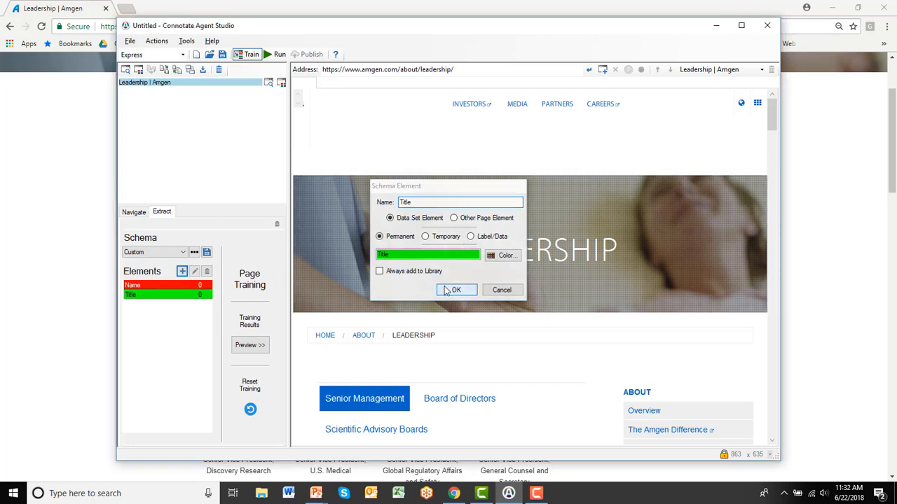
pyautogui.click(183, 271)
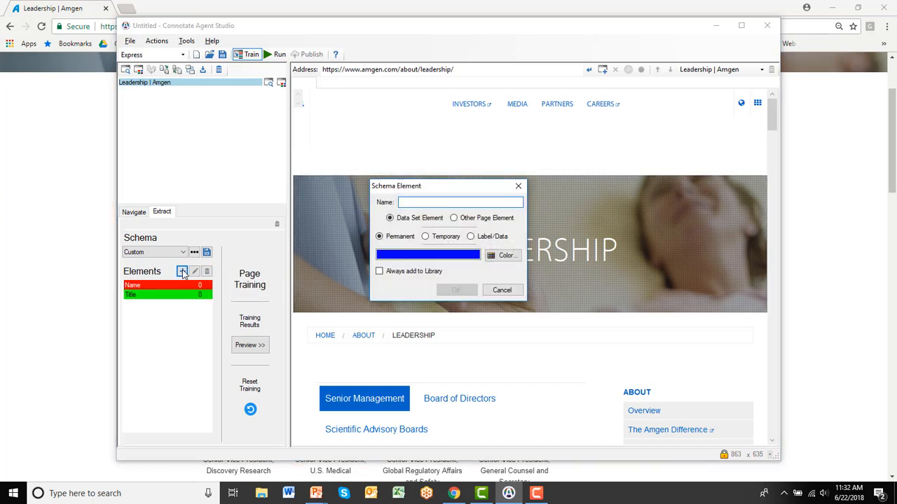
pyautogui.write('Bio')
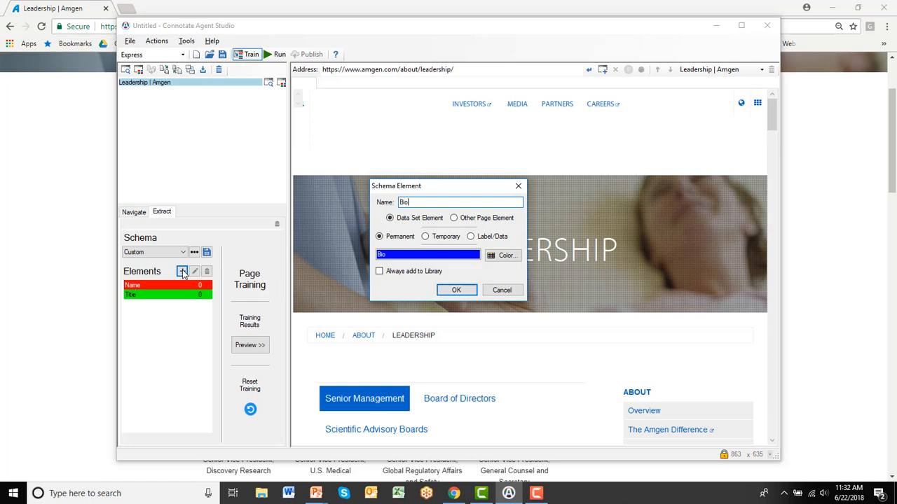
pyautogui.click(454, 291)
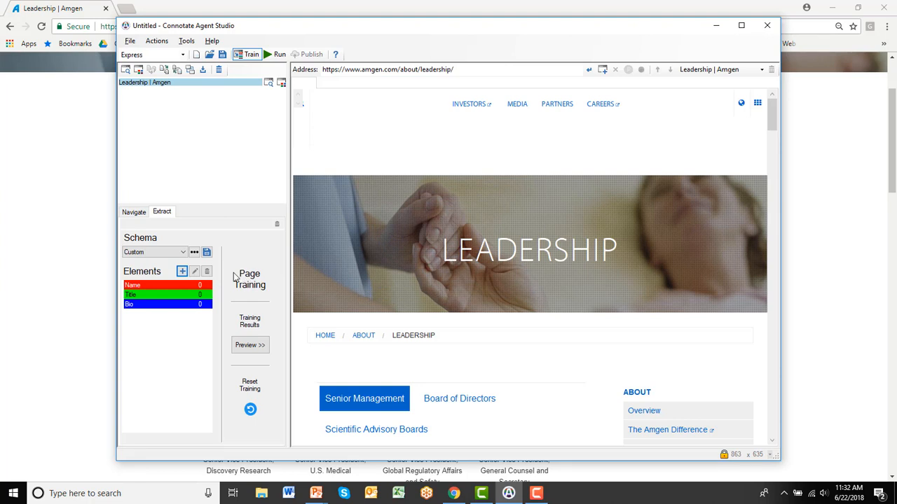
# Save the schema in the User Defined folder as LeadershipBios
pyautogui.click(207, 254)
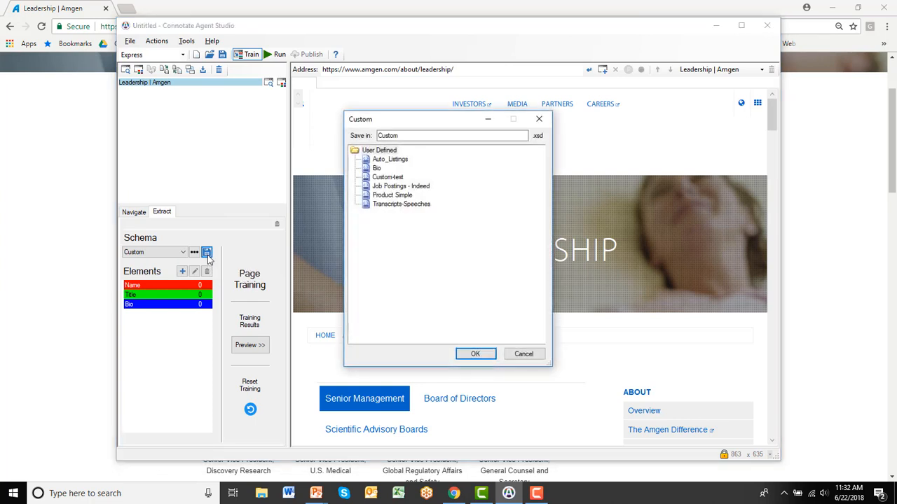
pyautogui.click(382, 152)
pyautogui.press('Tab')
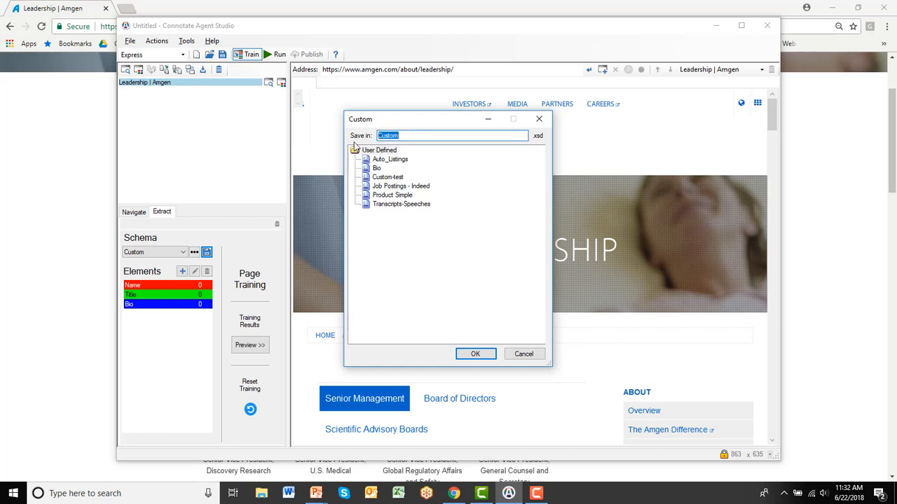
pyautogui.write('LeadershipBios')
pyautogui.click(478, 355)
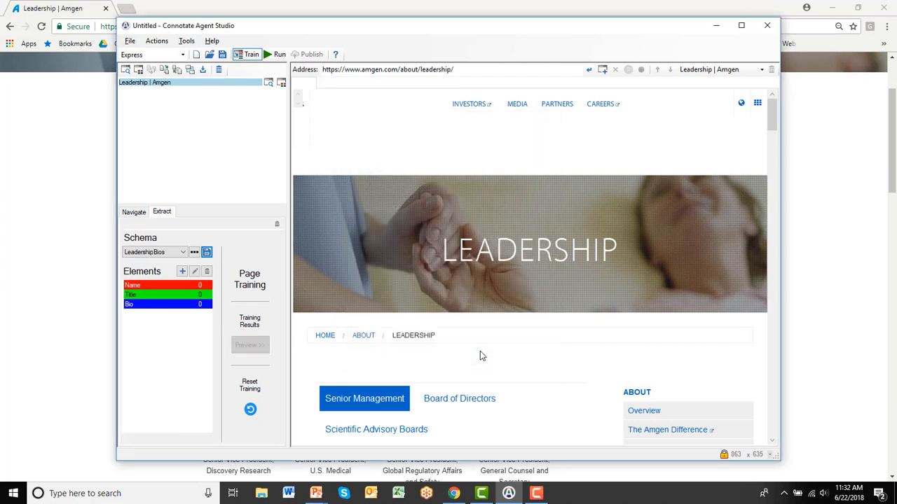
# Label the first Senior Management executive's name as Name and the job title below it as Title
pyautogui.scroll(-3, 480, 356)
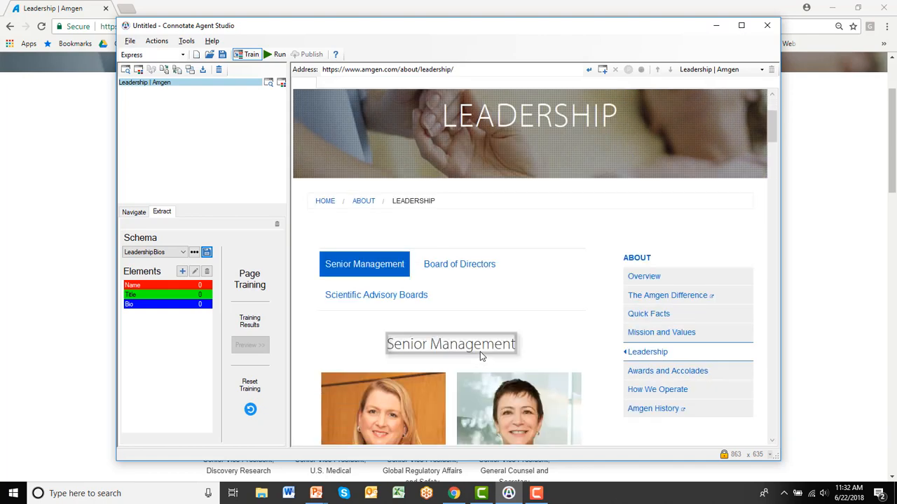
pyautogui.scroll(-3, 480, 355)
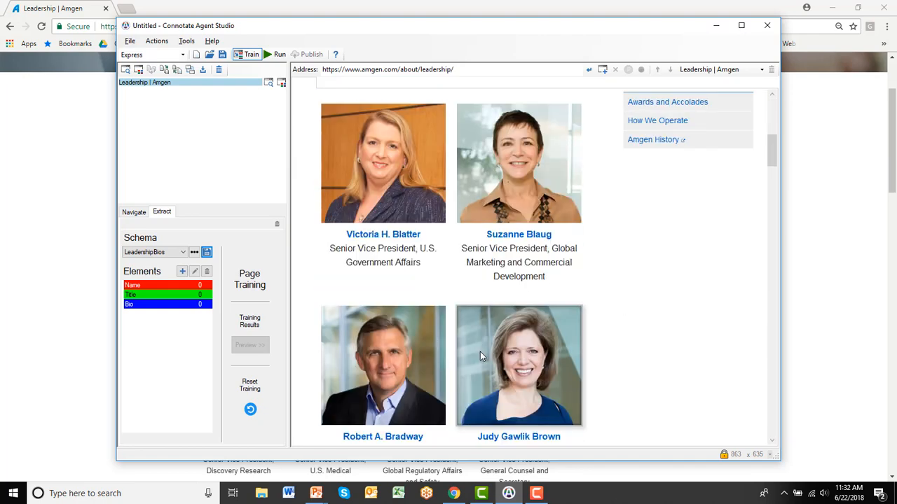
pyautogui.click(387, 237)
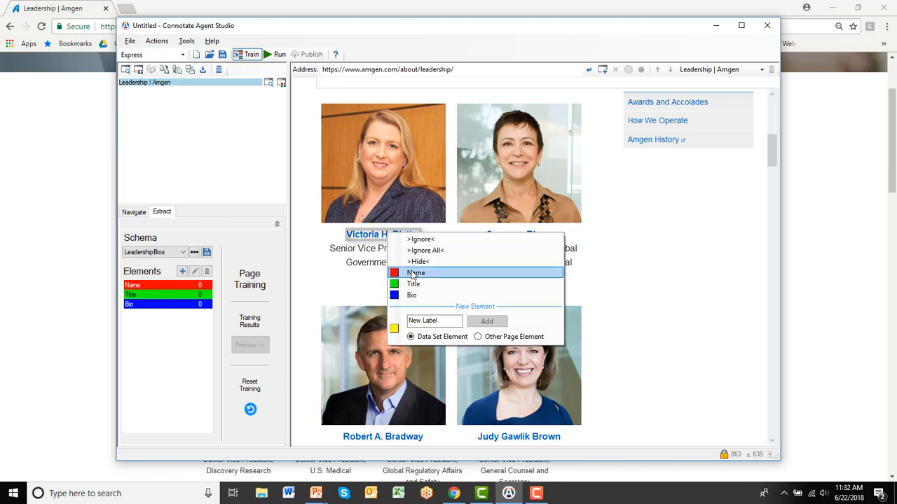
pyautogui.click(413, 273)
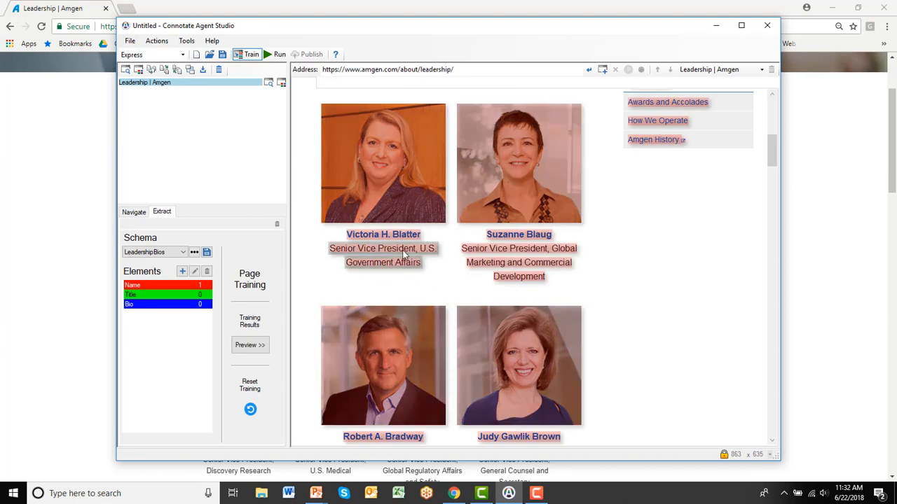
pyautogui.click(405, 254)
pyautogui.click(422, 301)
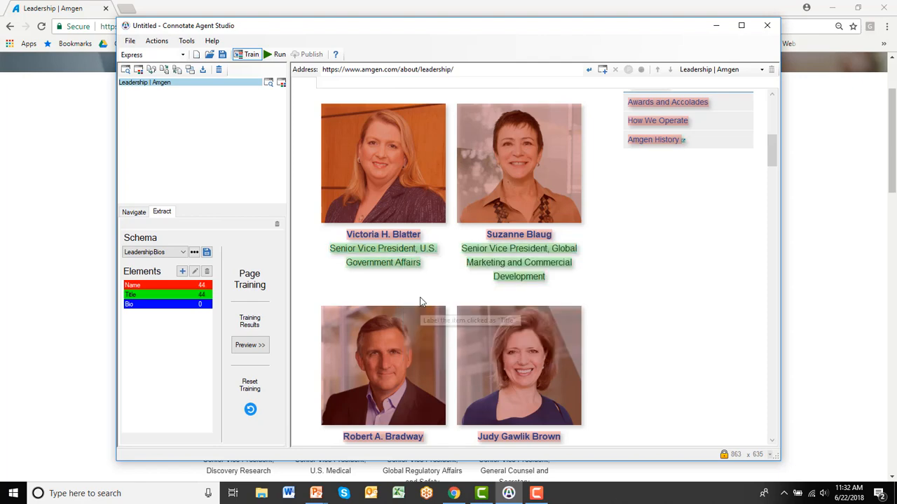
# Mark the Senior Management heading as Ignore and check the name and title labels of the executives down the page
pyautogui.scroll(3, 419, 299)
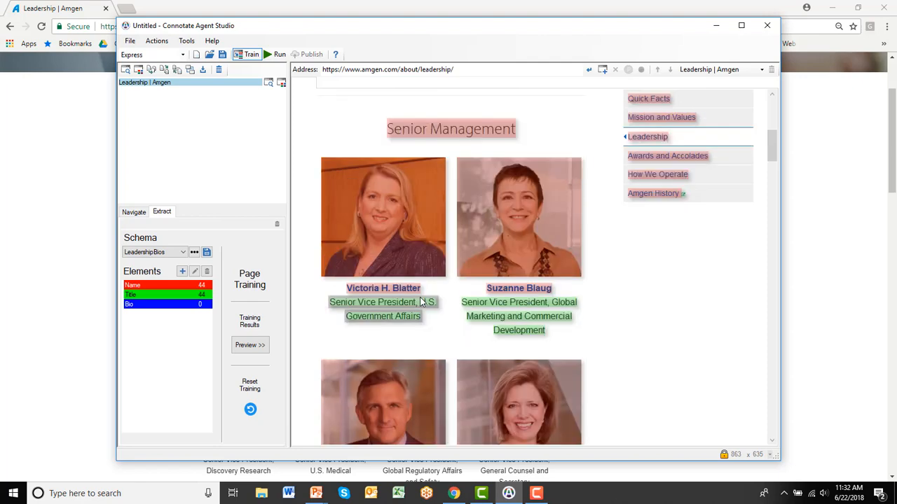
pyautogui.click(430, 217)
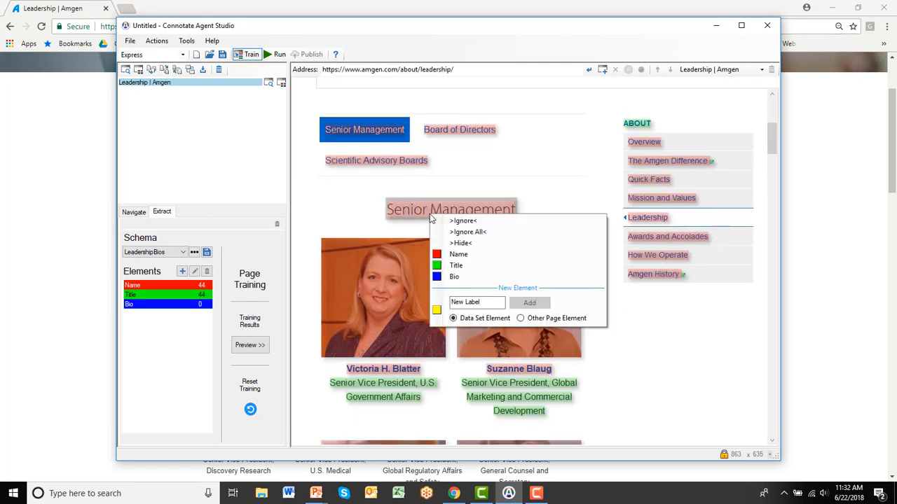
pyautogui.click(444, 221)
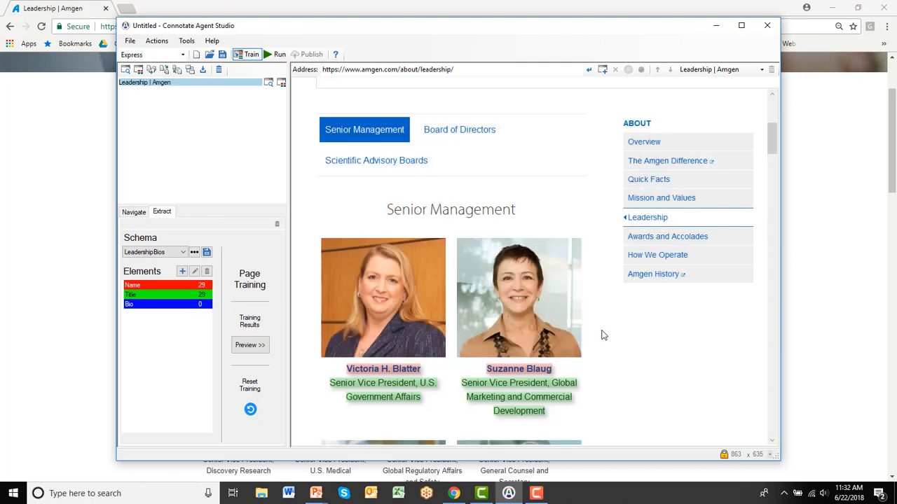
pyautogui.scroll(-1, 601, 335)
pyautogui.scroll(-4, 602, 336)
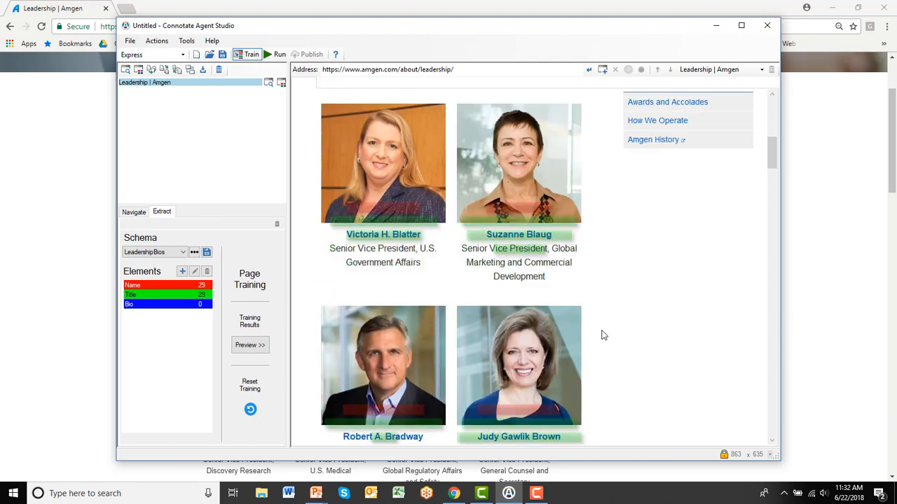
pyautogui.scroll(-4, 601, 336)
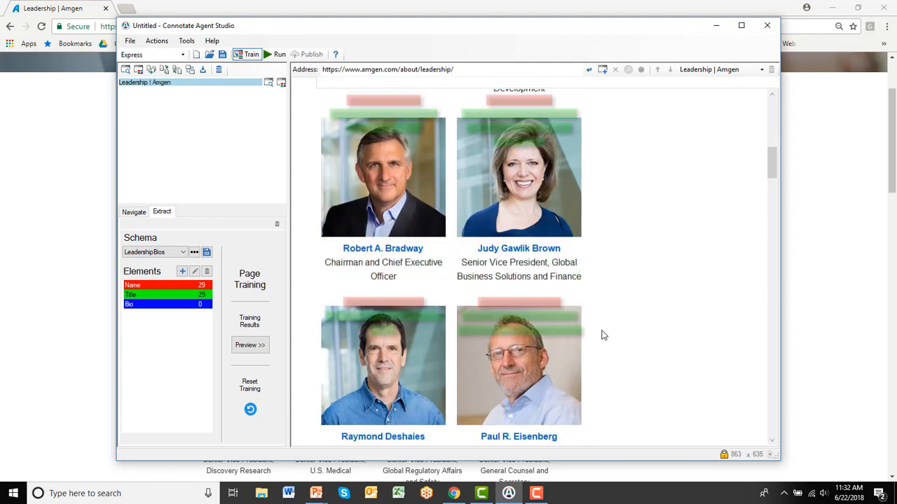
pyautogui.scroll(4, 602, 336)
pyautogui.scroll(5, 601, 335)
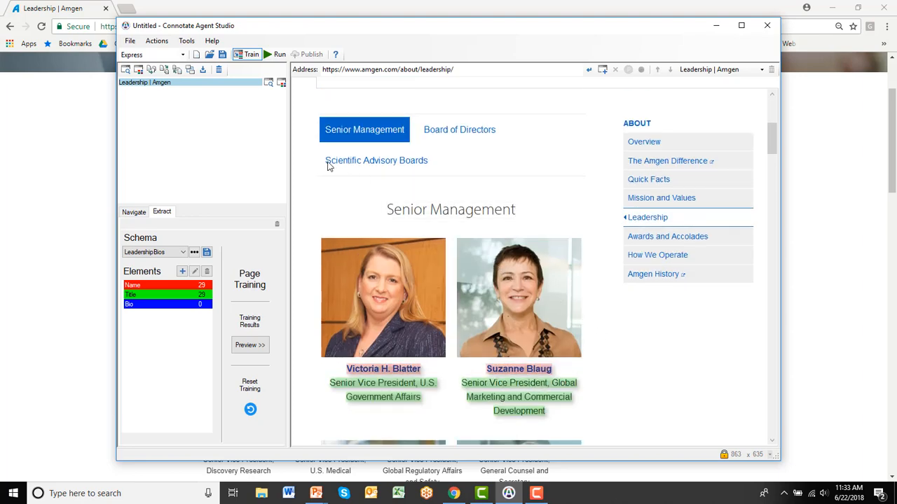
# Add a Get Details action with the Click option on the LeadershipBios Name element, and generate its set of detail page samples
pyautogui.click(156, 40)
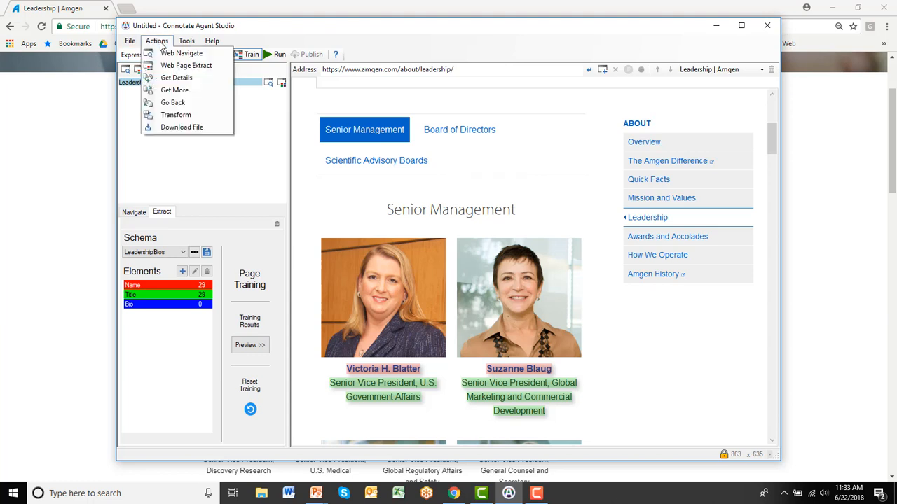
pyautogui.click(169, 78)
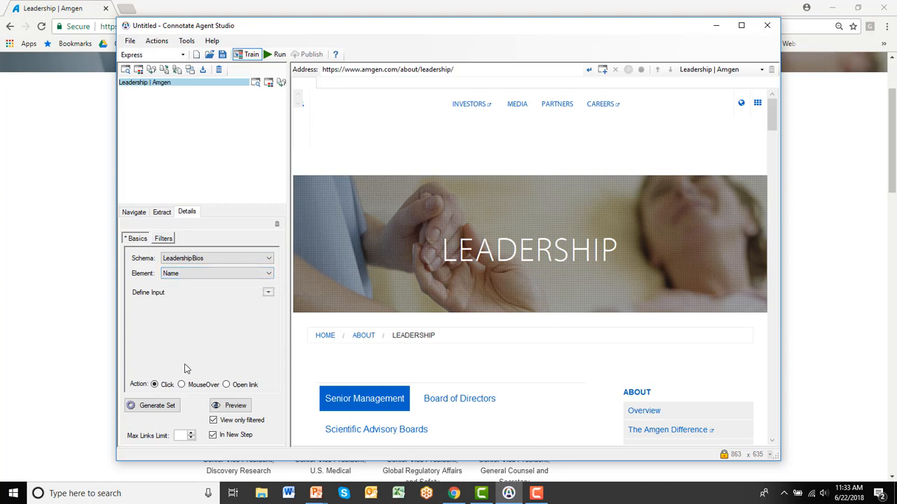
pyautogui.click(154, 406)
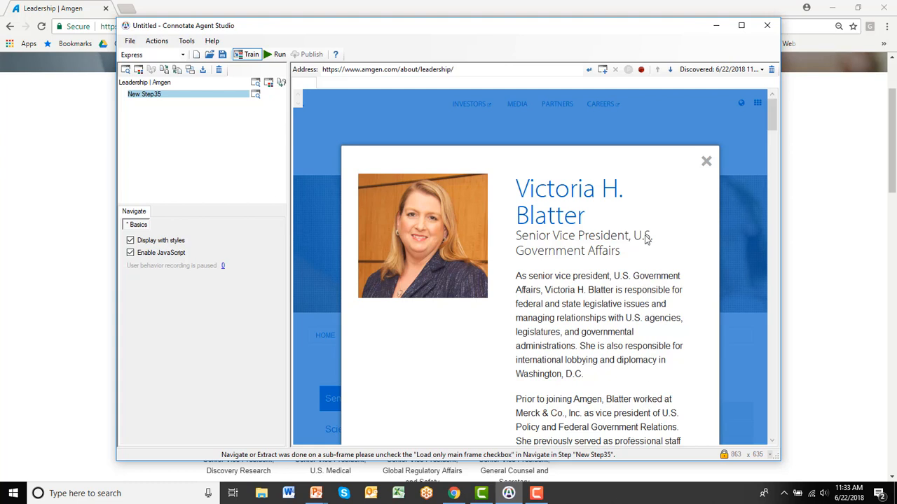
pyautogui.click(708, 70)
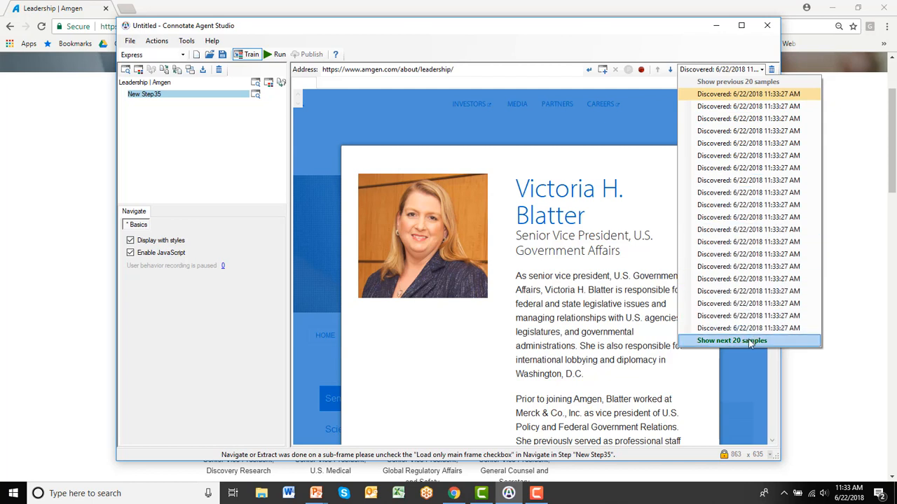
pyautogui.click(587, 316)
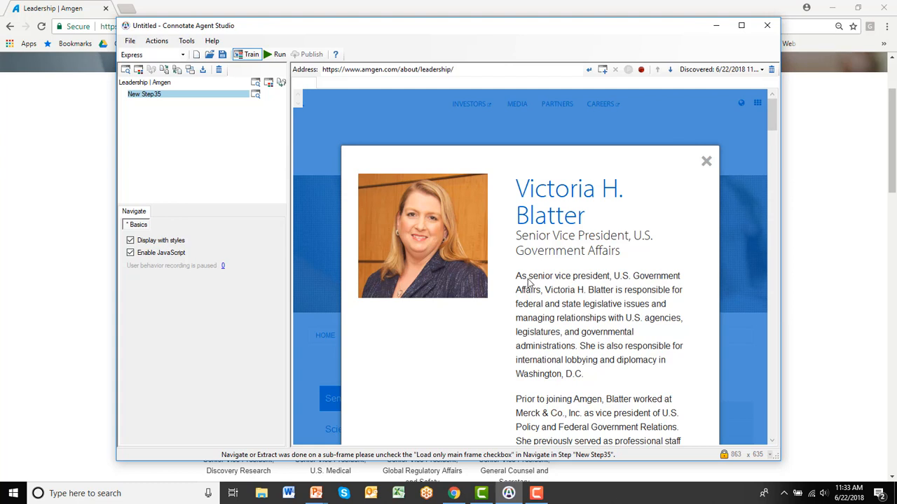
# Add a Web Page Extract action to the detail page step and apply the LeadershipBios schema to it
pyautogui.click(158, 41)
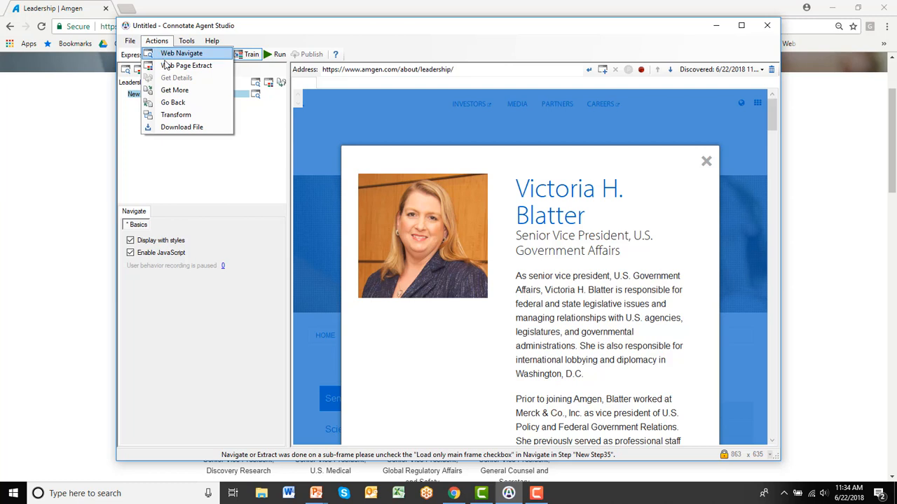
pyautogui.click(167, 66)
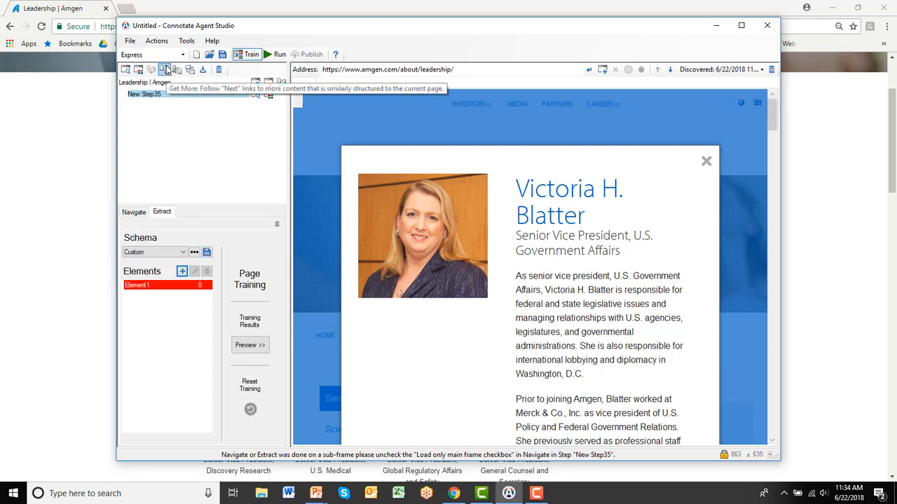
pyautogui.click(181, 255)
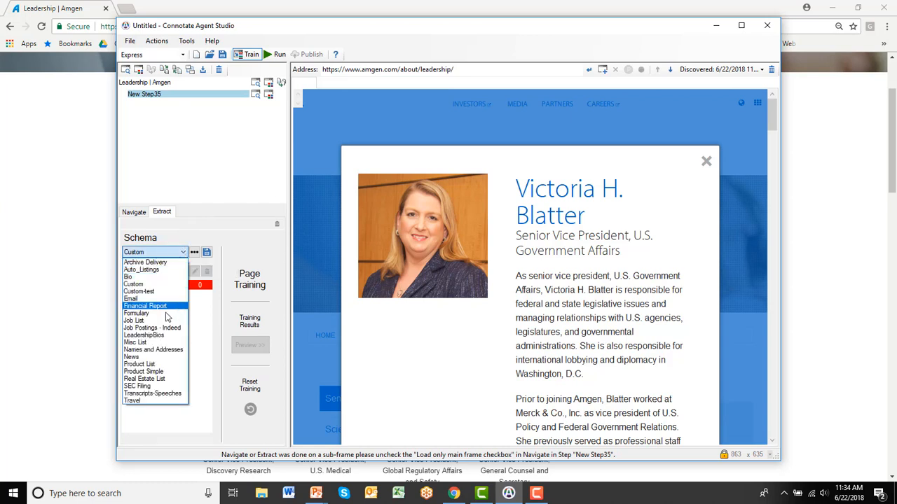
pyautogui.click(161, 336)
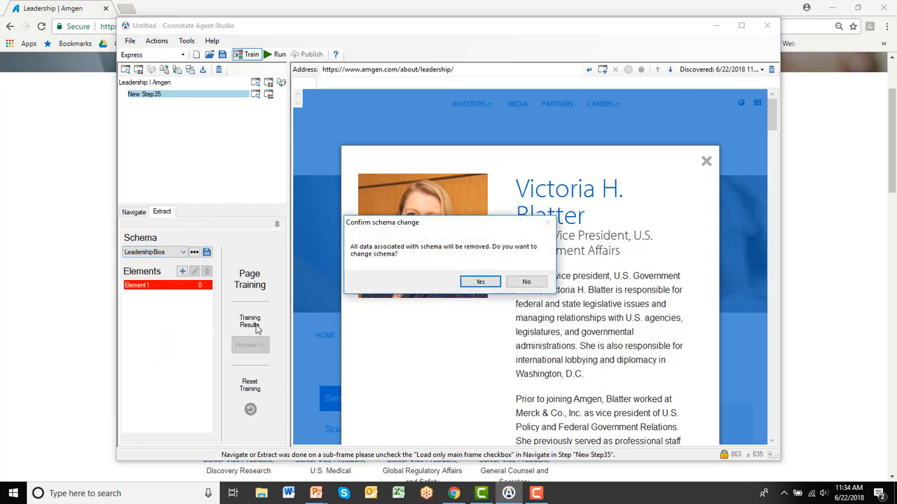
pyautogui.click(481, 282)
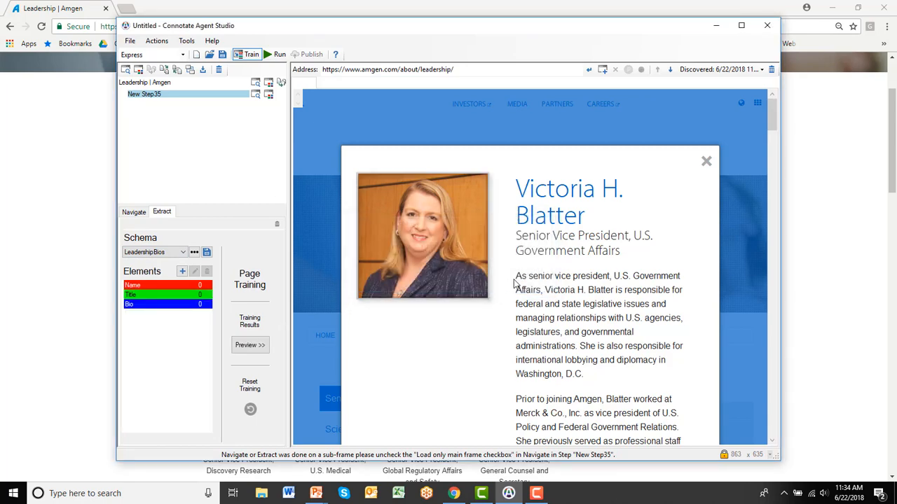
# Label the first biography paragraph as Bio and check which other page items took the label
pyautogui.rightClick(552, 315)
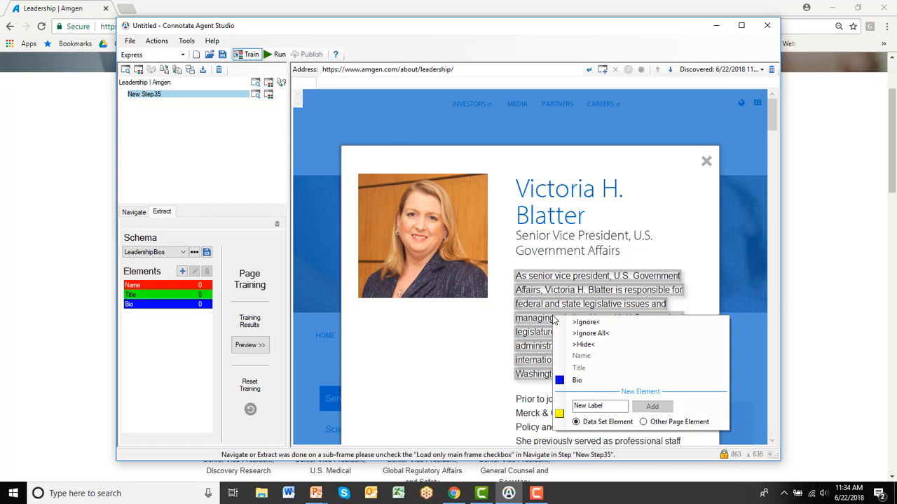
pyautogui.click(576, 382)
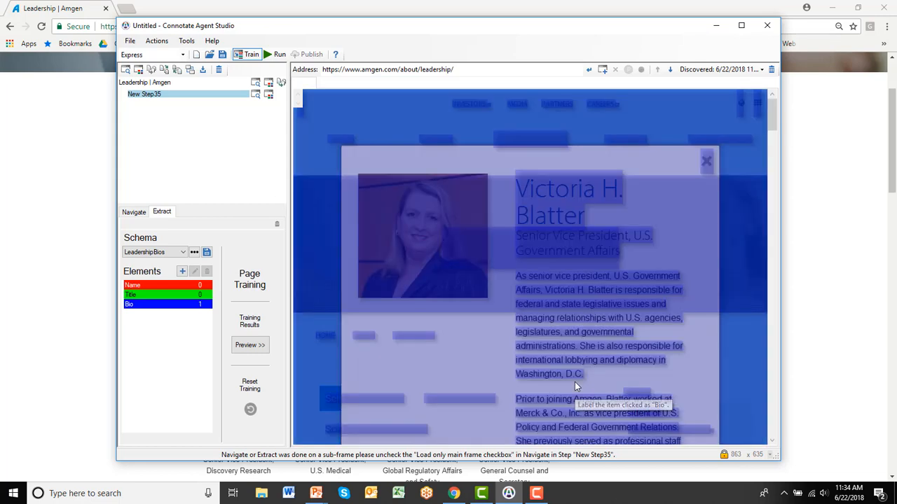
pyautogui.scroll(-2, 570, 381)
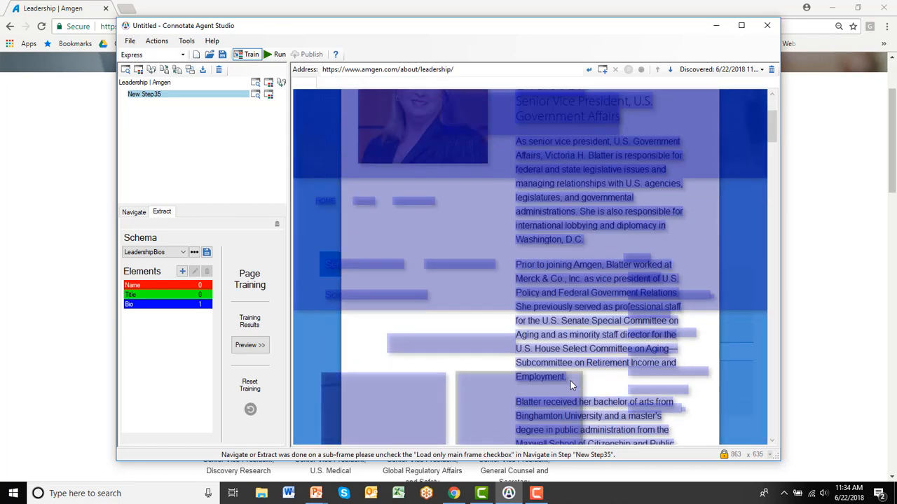
pyautogui.scroll(-2, 571, 380)
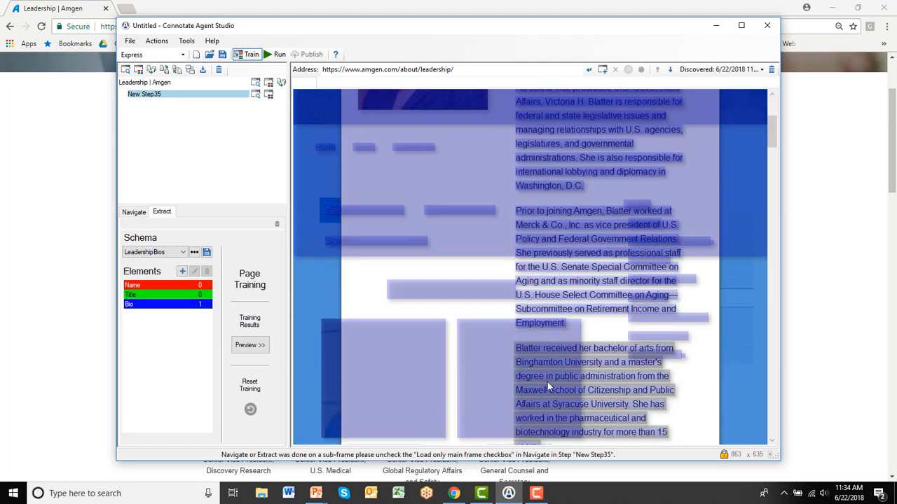
# Mark the executive photo and page background behind the bio pop-up, and the pop-up's close icon, as Ignore
pyautogui.click(325, 363)
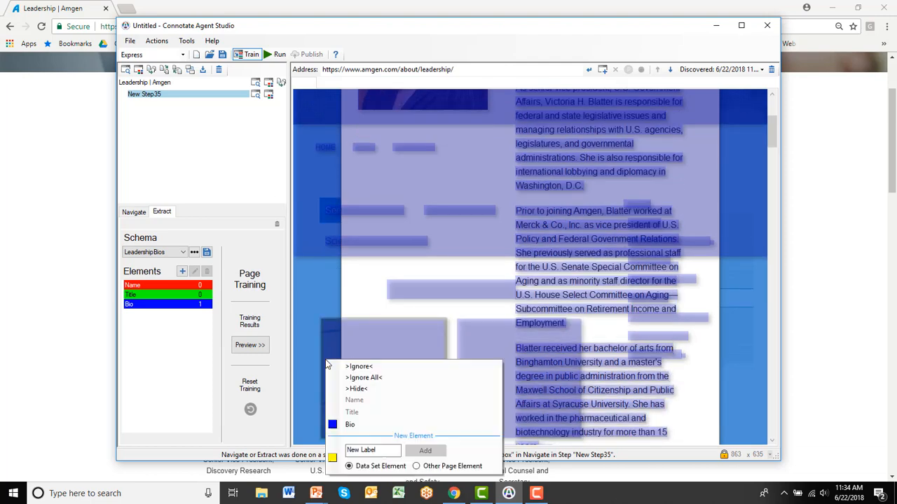
pyautogui.click(342, 368)
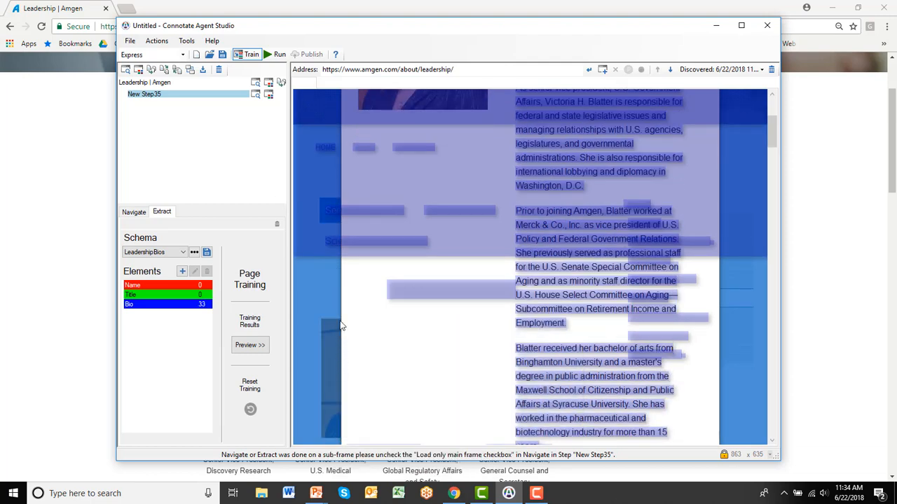
pyautogui.click(303, 240)
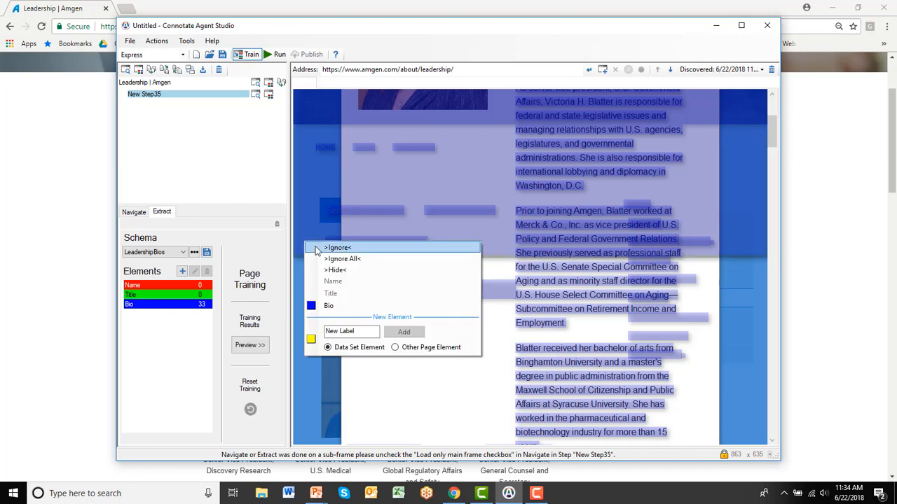
pyautogui.click(318, 249)
pyautogui.scroll(2, 434, 266)
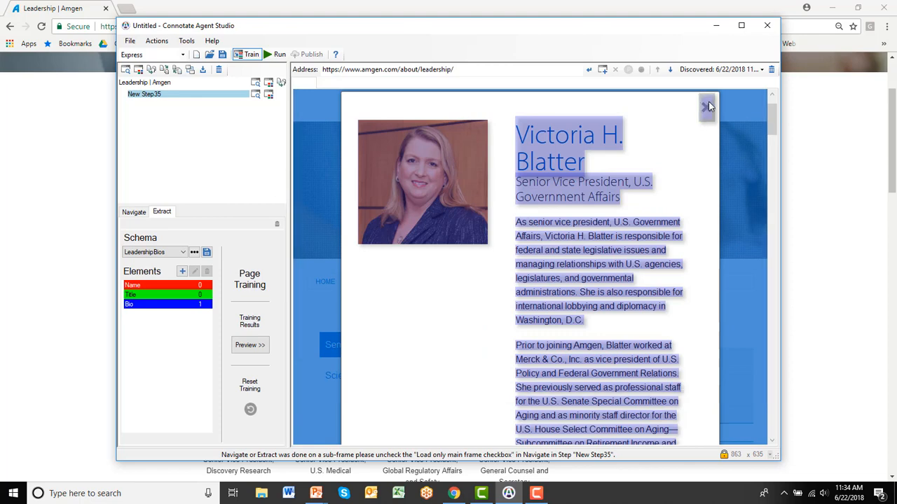
pyautogui.click(708, 104)
pyautogui.click(721, 110)
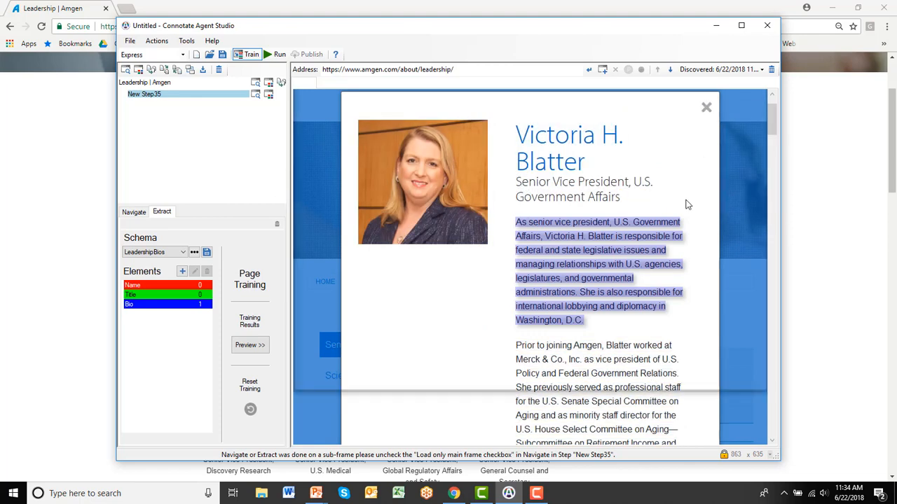
# Label the second biography paragraph as Bio and check the labelling through to the end of the bio
pyautogui.click(608, 408)
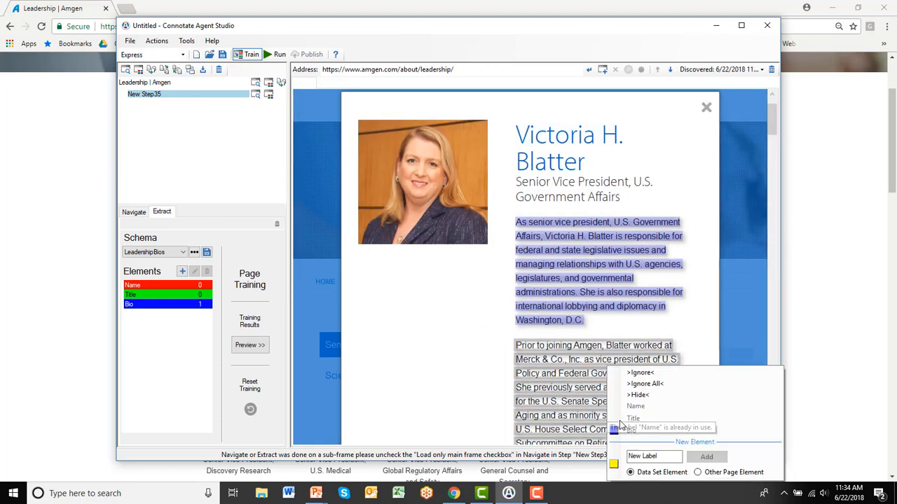
pyautogui.click(629, 432)
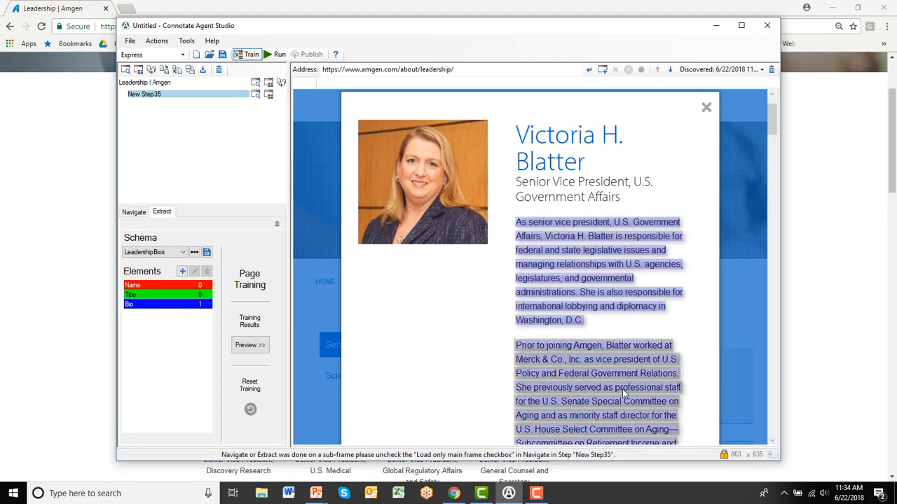
pyautogui.scroll(-2, 624, 394)
pyautogui.scroll(-1, 624, 393)
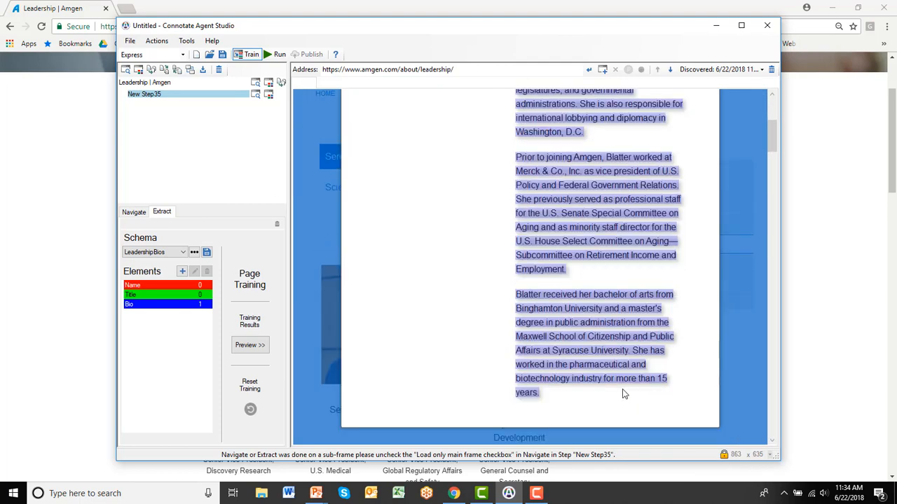
pyautogui.scroll(3, 624, 394)
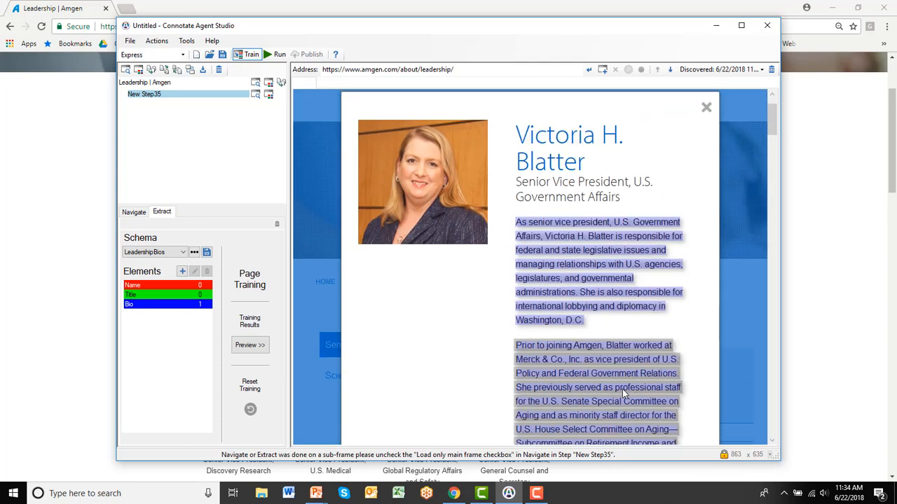
pyautogui.scroll(1, 622, 389)
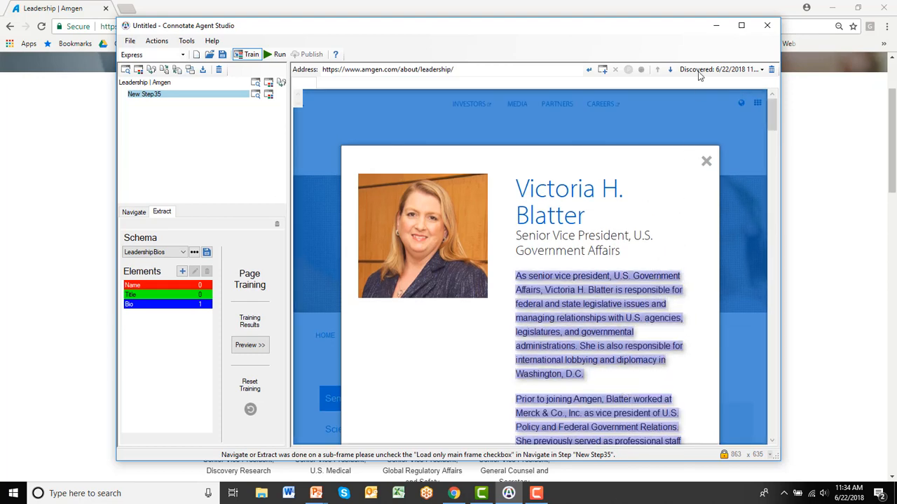
# Open the second discovered sample and check the Bio label over its whole biography
pyautogui.click(722, 70)
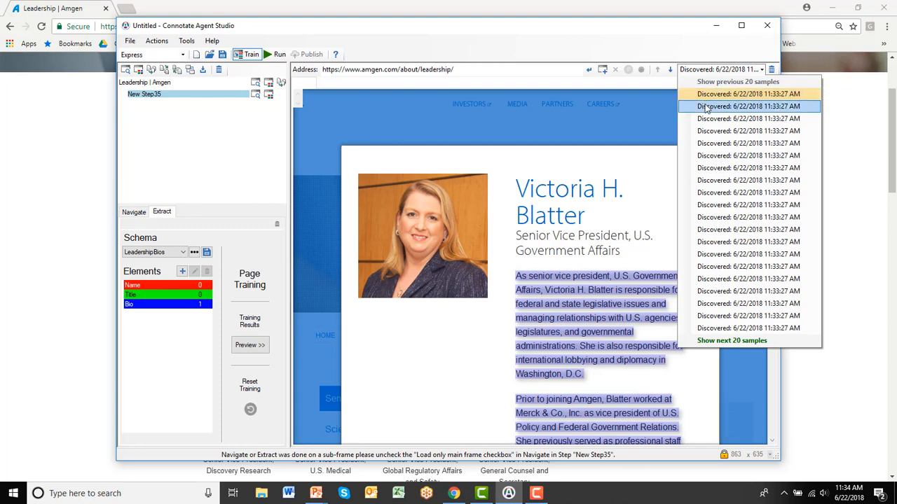
pyautogui.click(706, 107)
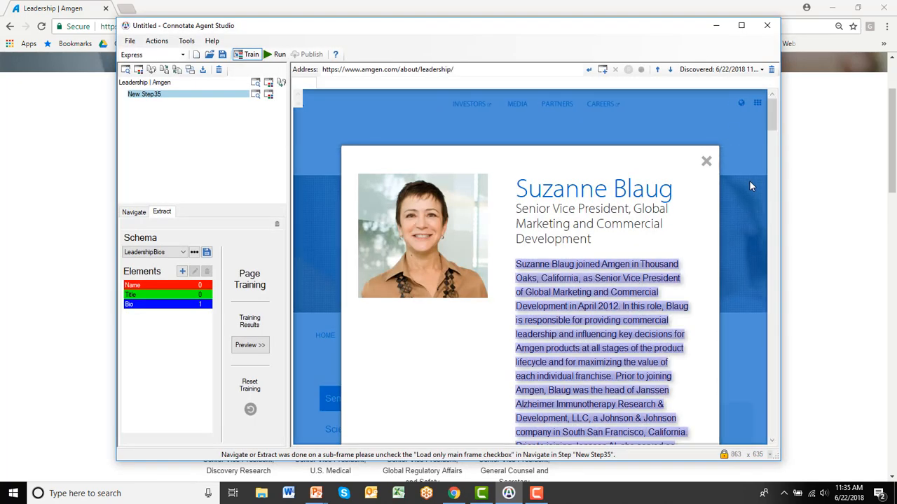
pyautogui.scroll(-2, 749, 185)
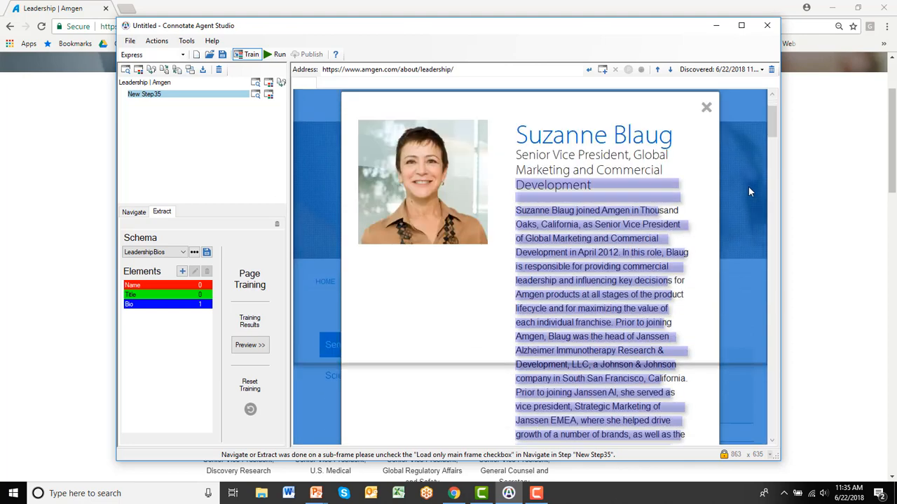
pyautogui.scroll(-3, 748, 194)
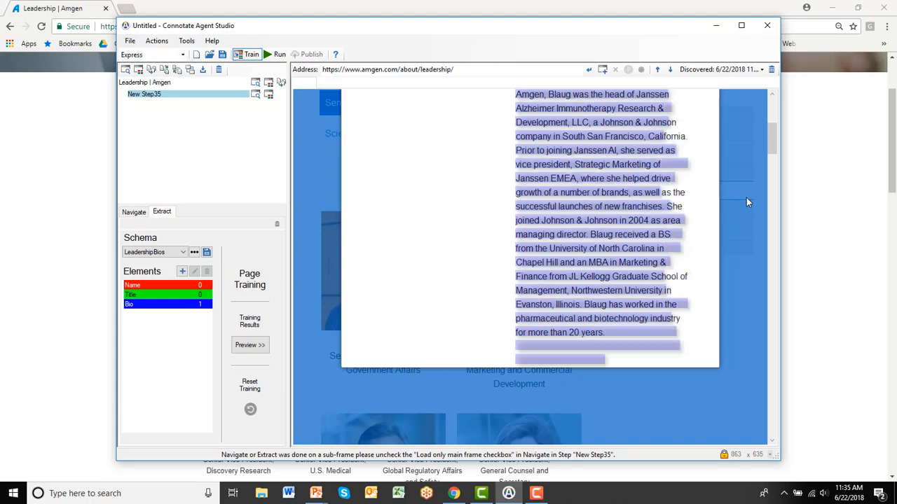
pyautogui.scroll(3, 747, 203)
pyautogui.scroll(2, 747, 202)
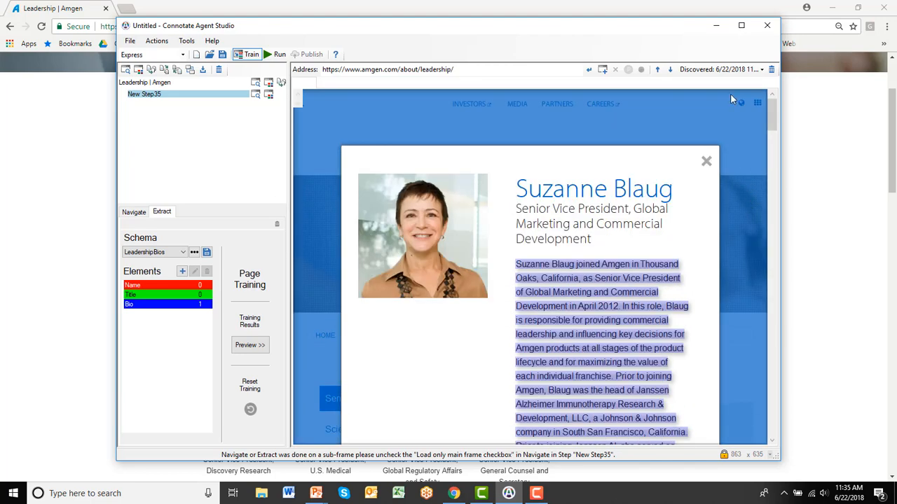
# Open the third discovered sample and check that every paragraph of its biography is labelled Bio
pyautogui.click(723, 71)
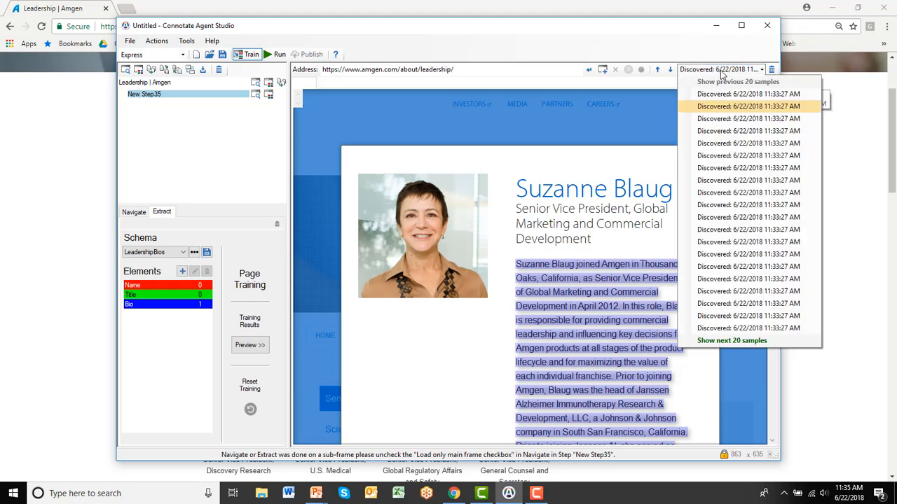
pyautogui.click(752, 119)
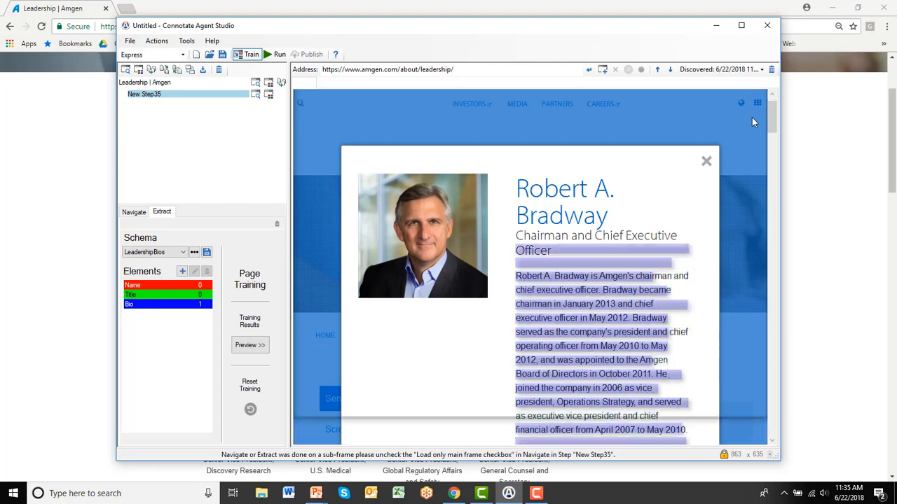
pyautogui.scroll(-1, 752, 117)
pyautogui.scroll(-2, 752, 123)
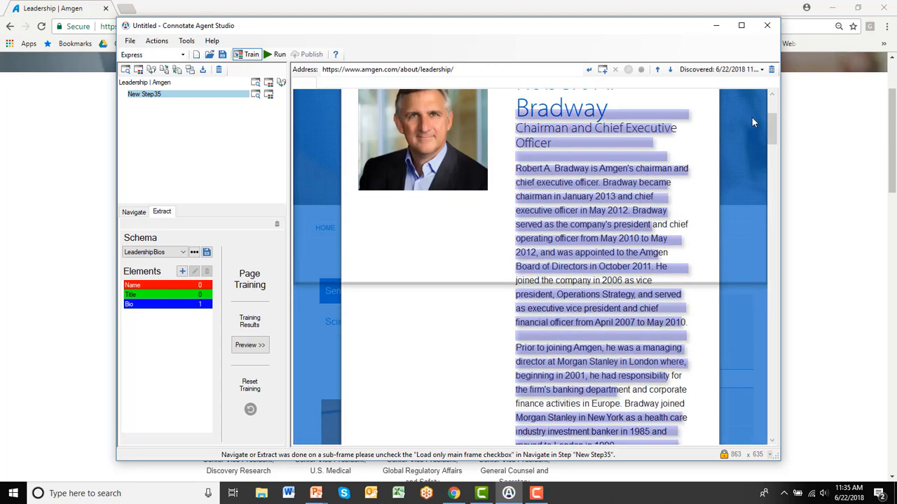
pyautogui.scroll(-2, 752, 123)
pyautogui.scroll(-2, 752, 117)
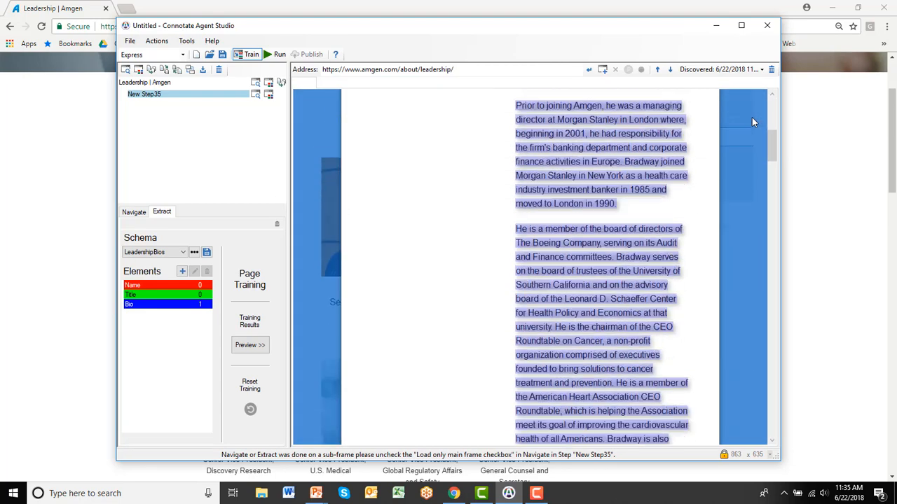
pyautogui.scroll(-2, 752, 117)
pyautogui.scroll(-1, 751, 120)
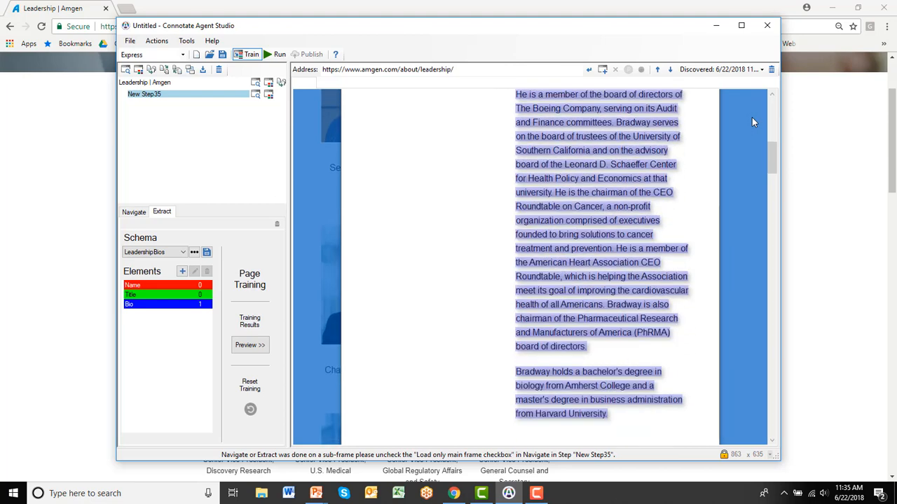
pyautogui.scroll(3, 752, 121)
pyautogui.scroll(3, 751, 122)
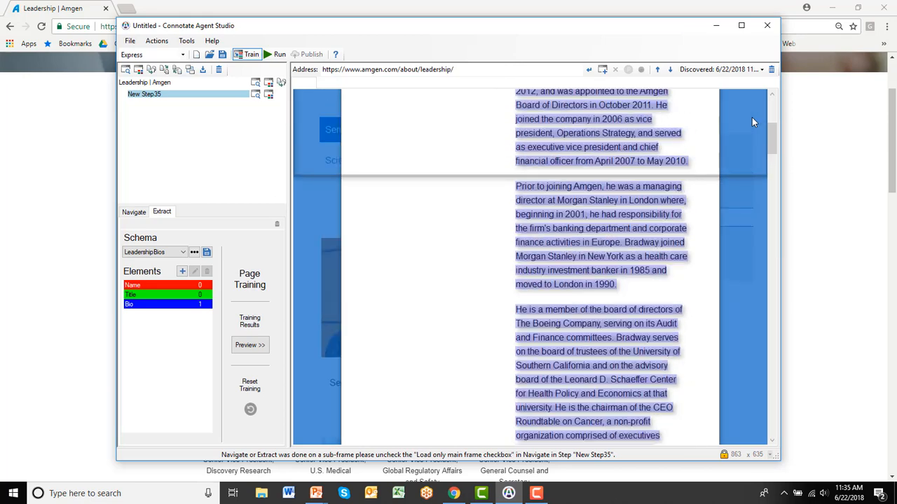
pyautogui.scroll(2, 752, 117)
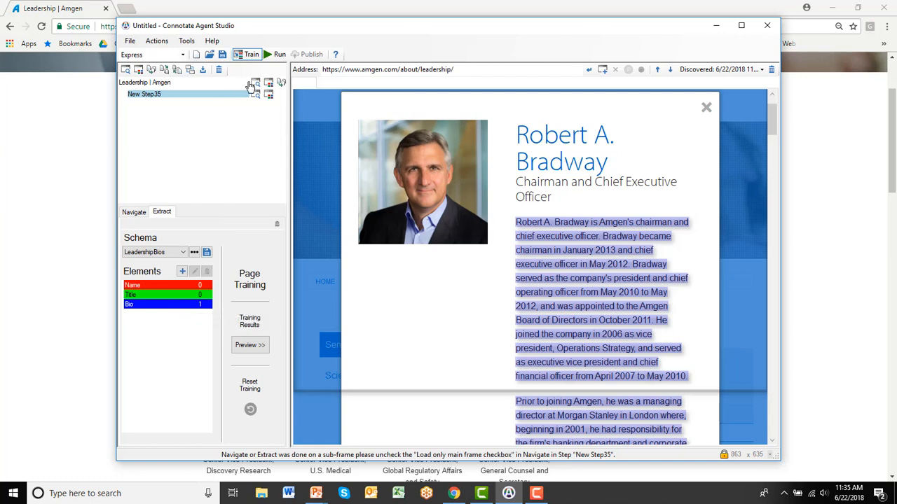
# Save the Agent as teambios in My Agents and carry out a test run limited to 1 minute
pyautogui.click(279, 56)
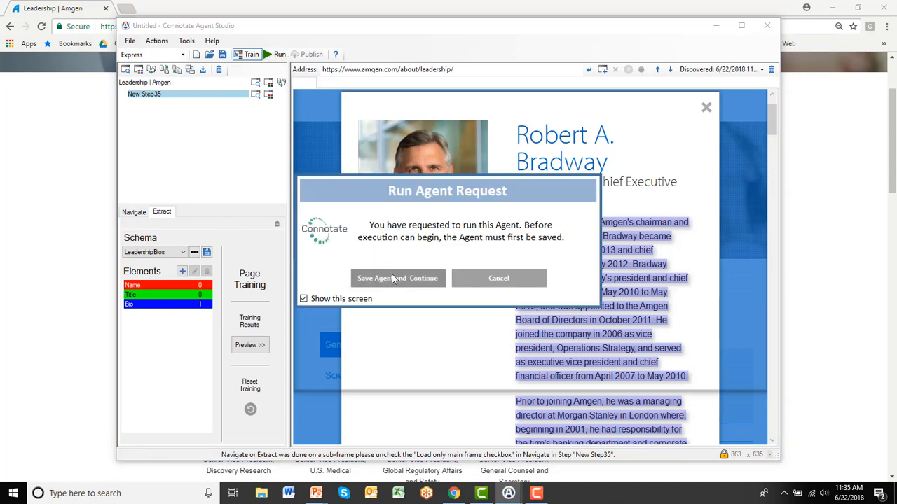
pyautogui.click(393, 278)
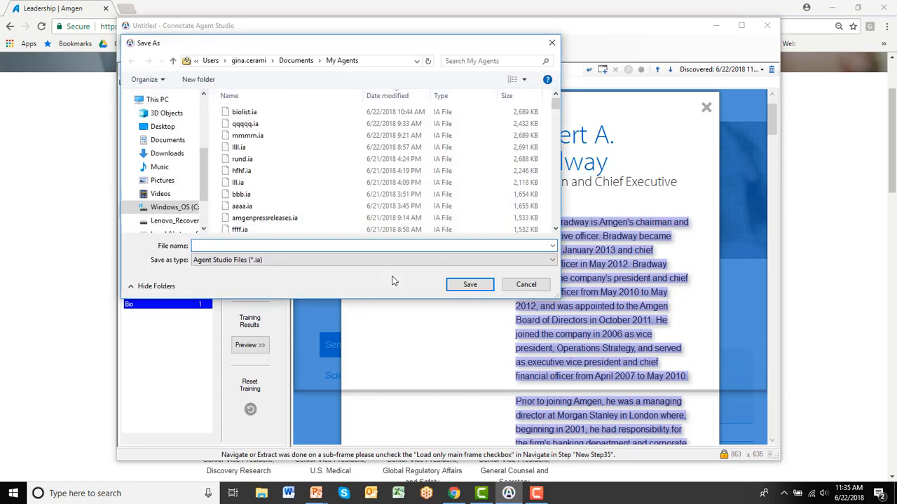
pyautogui.write('teambios')
pyautogui.click(469, 285)
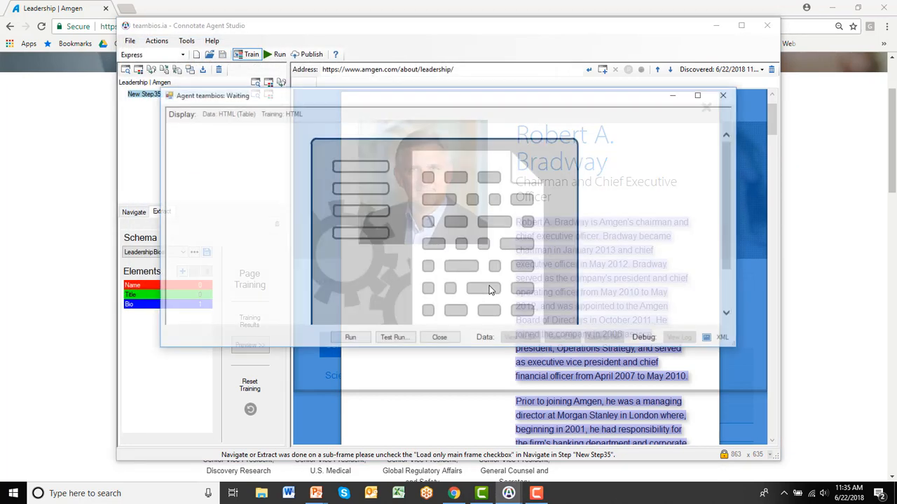
pyautogui.click(393, 341)
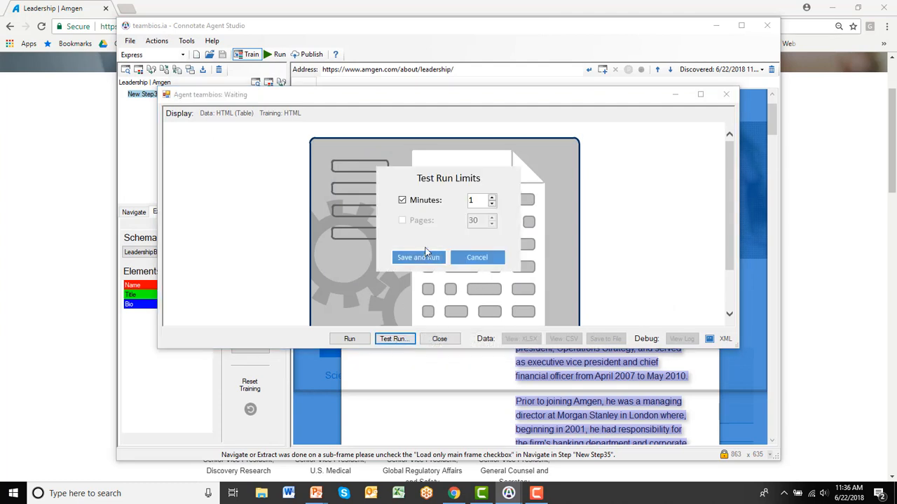
pyautogui.click(419, 257)
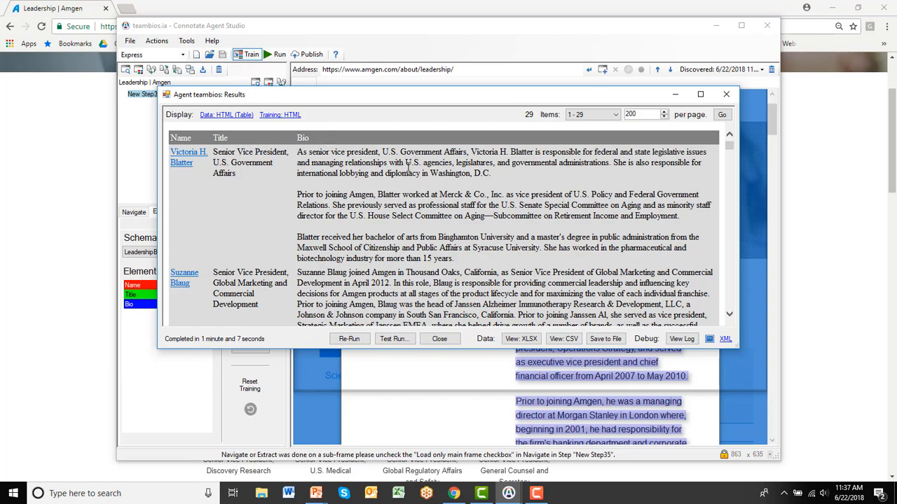
# Look through the test run's results table to check the Name, Title and Bio extracted for each leader
pyautogui.scroll(-5, 408, 168)
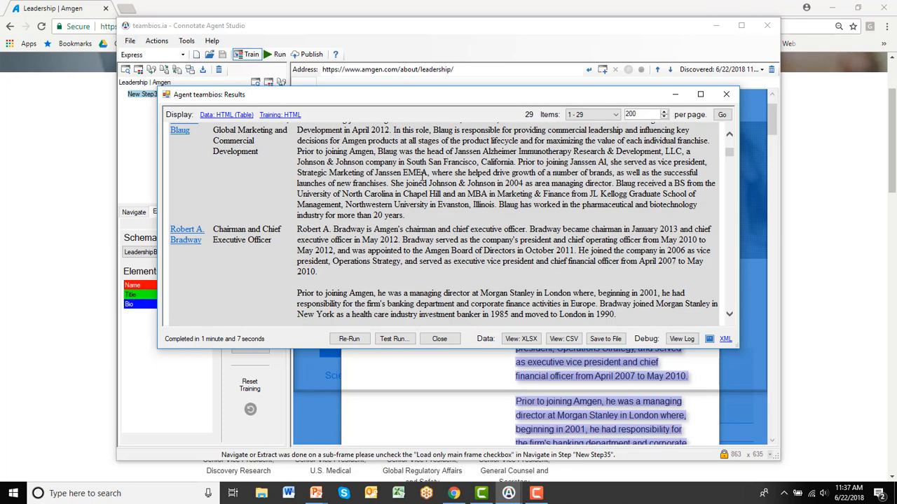
pyautogui.scroll(-10, 424, 175)
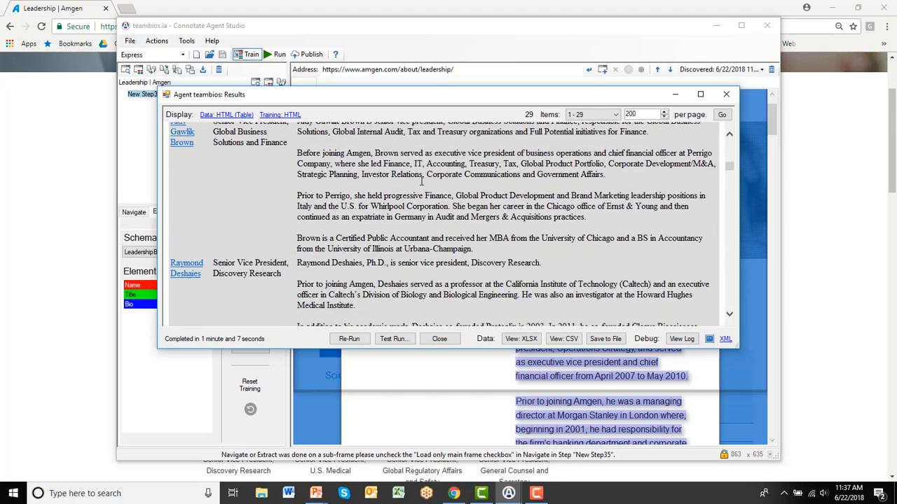
pyautogui.scroll(-7, 422, 182)
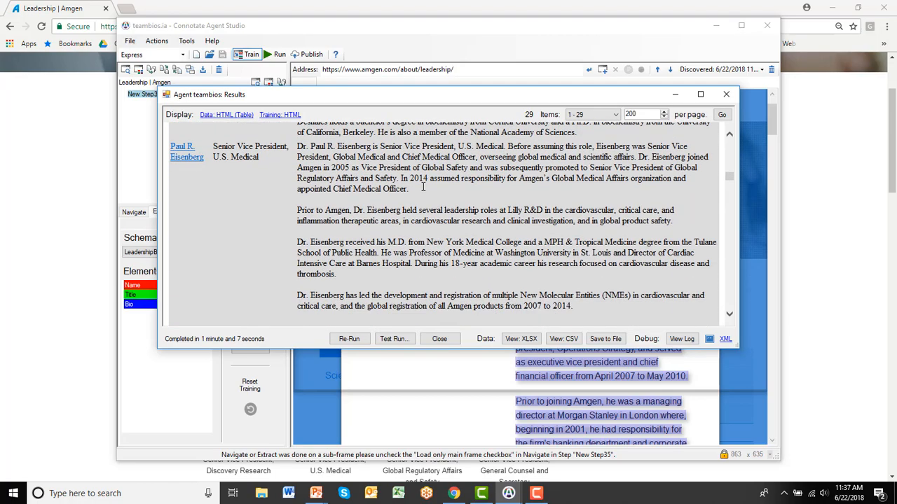
pyautogui.scroll(9, 423, 188)
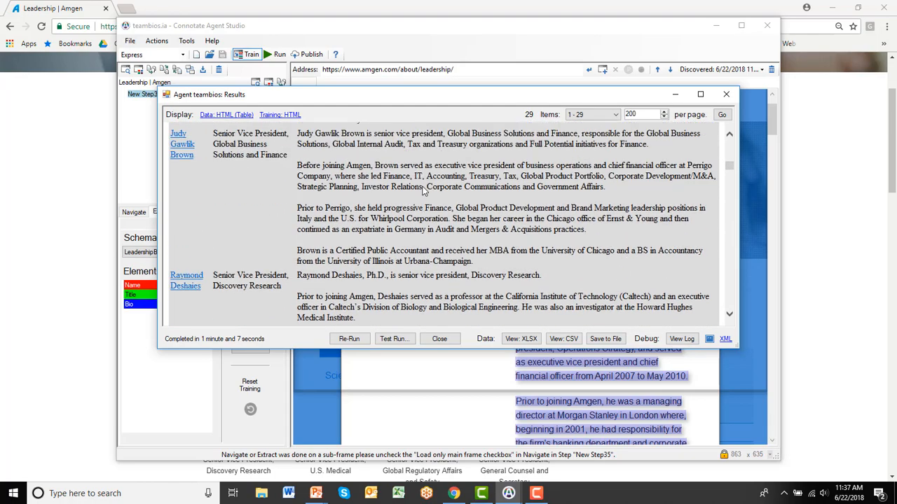
pyautogui.scroll(4, 423, 189)
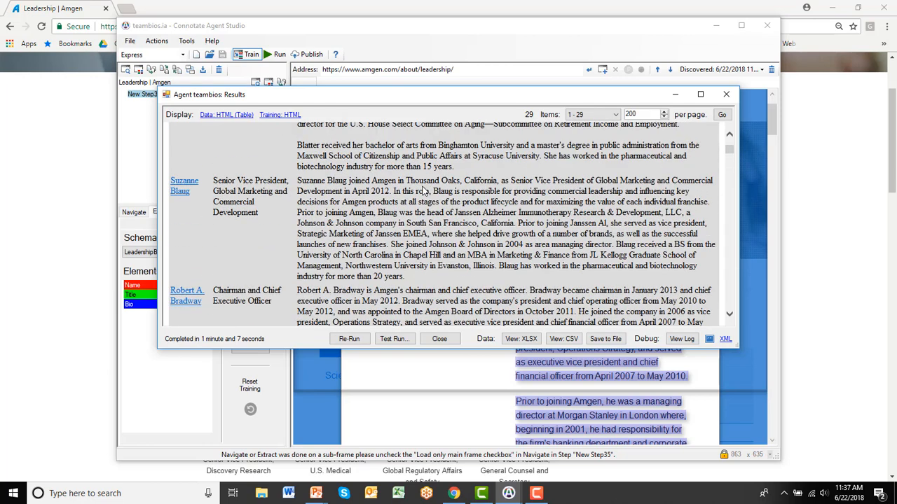
pyautogui.scroll(3, 423, 190)
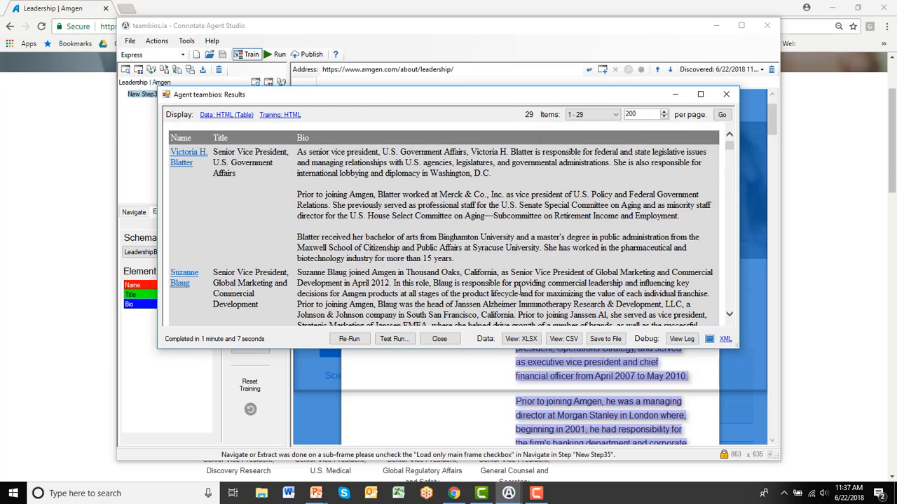